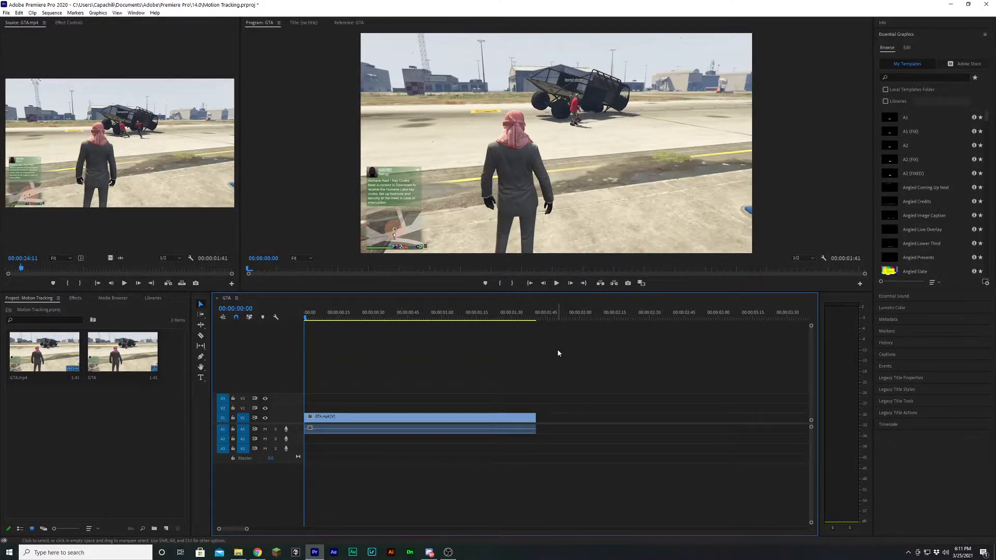
Step: Play through the GTA clip in the sequence to review its motion, and return to the start
key(space)
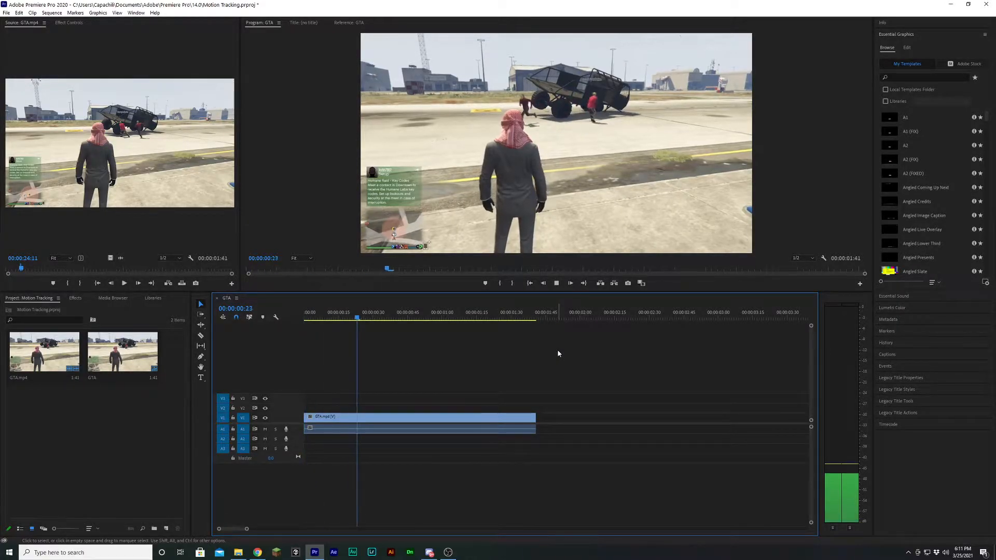
drag(519, 316, 307, 332)
key(space)
key(space)
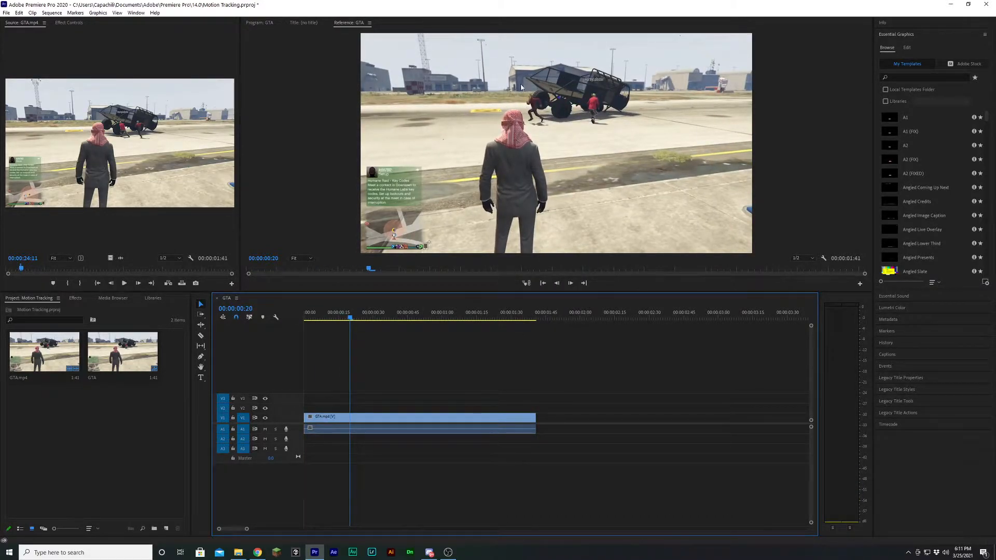
key(space)
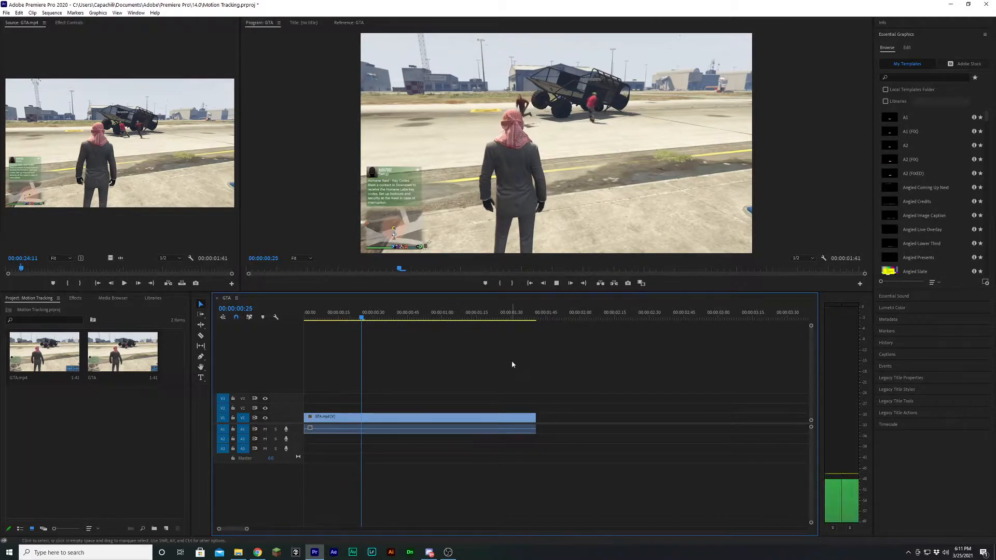
key(Home)
Step: Show only the favourite graphics templates and place the red name title on track V2 above the GTA clip, starting at the sequence's beginning
click(976, 77)
scroll(915, 191, down, 1)
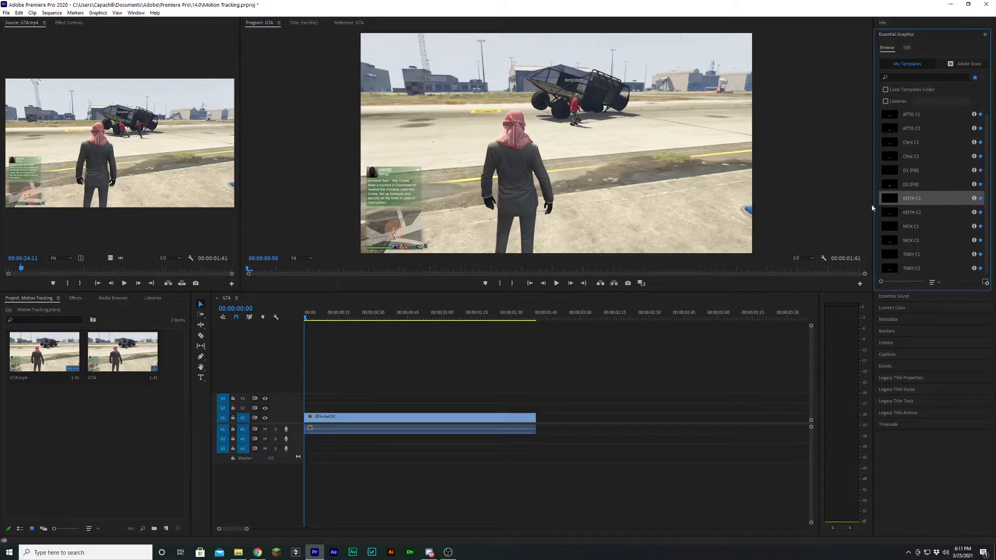
drag(889, 201, 343, 408)
click(343, 409)
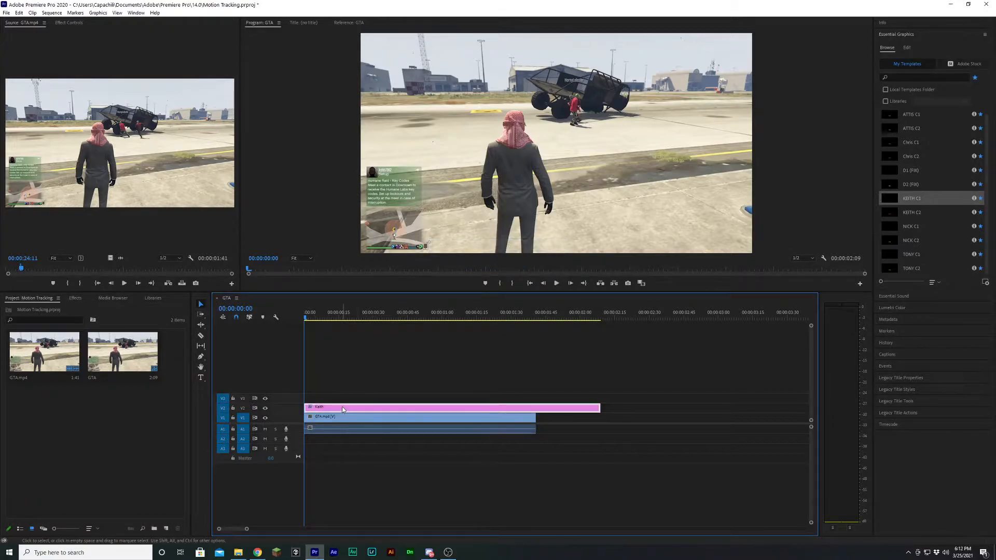
Step: Remove the Transform and Gaussian Blur effects from the title graphic
click(77, 23)
click(28, 152)
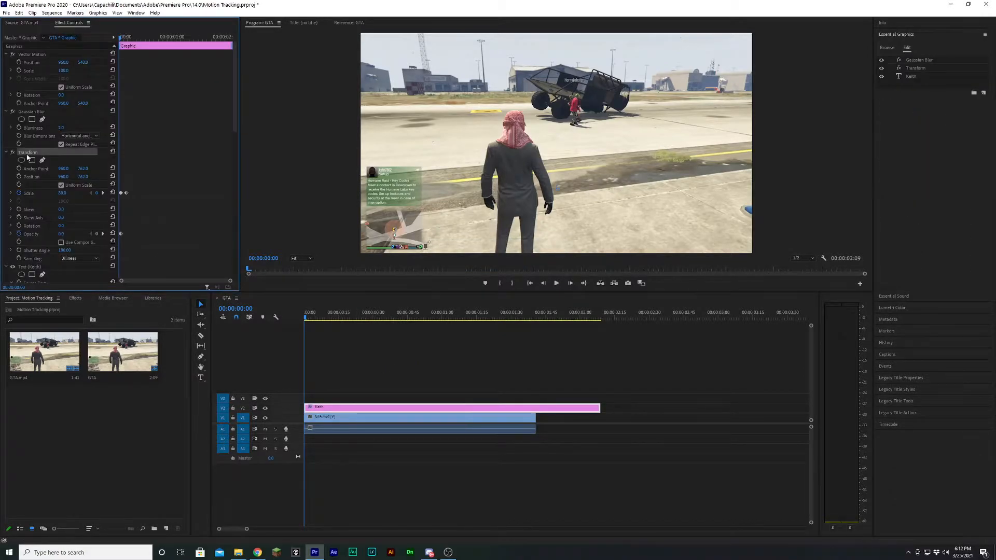
key(Delete)
click(29, 112)
key(Delete)
Step: Centre the title text vertically in the video frame and deselect the graphic
click(551, 189)
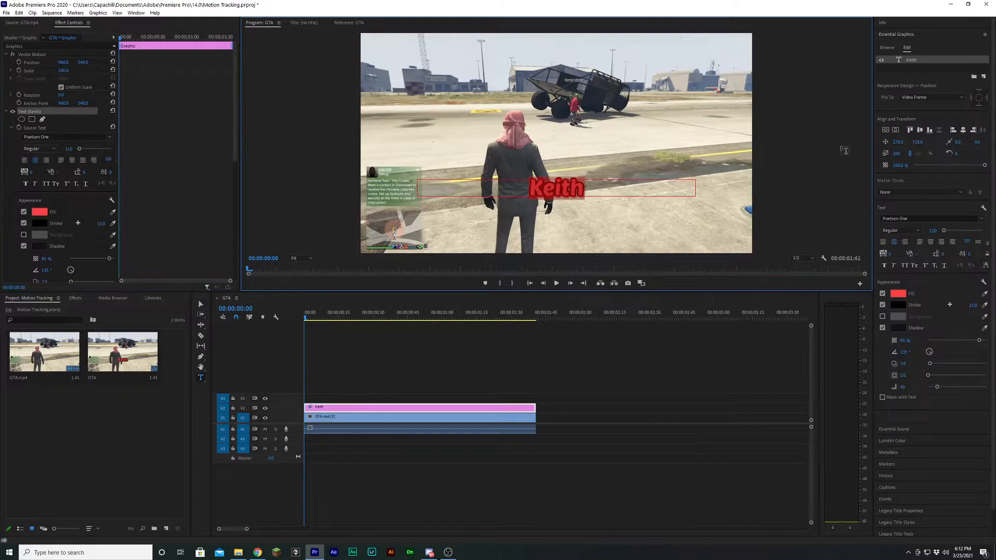
click(886, 130)
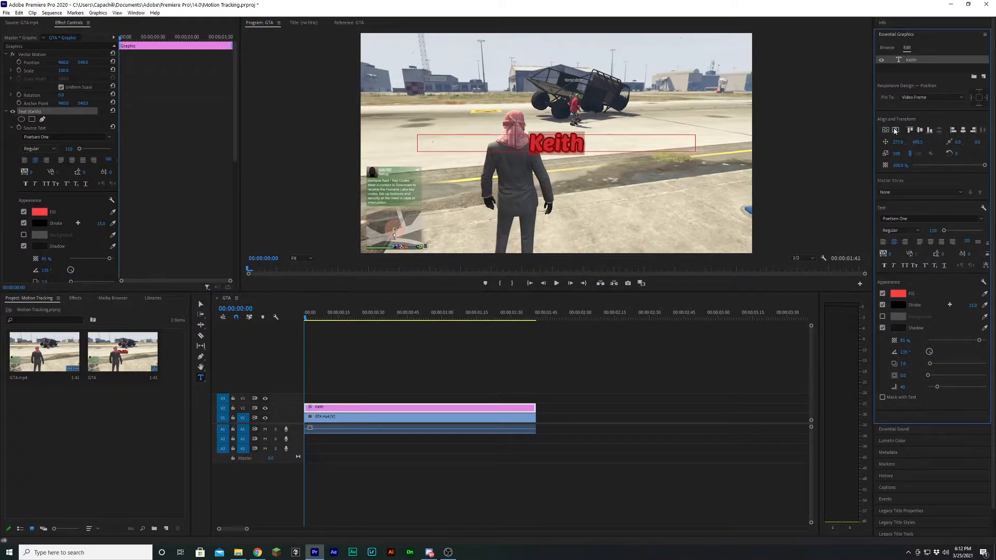
click(202, 305)
click(394, 362)
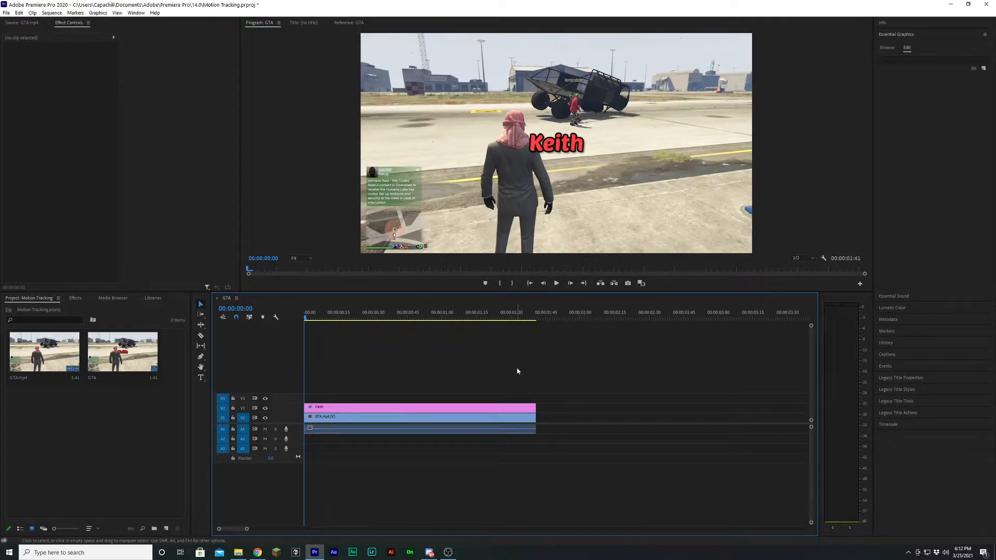
Step: Try replacing the title's wording with TEXT, and restore the original name
double_click(566, 143)
text(*Keith*)
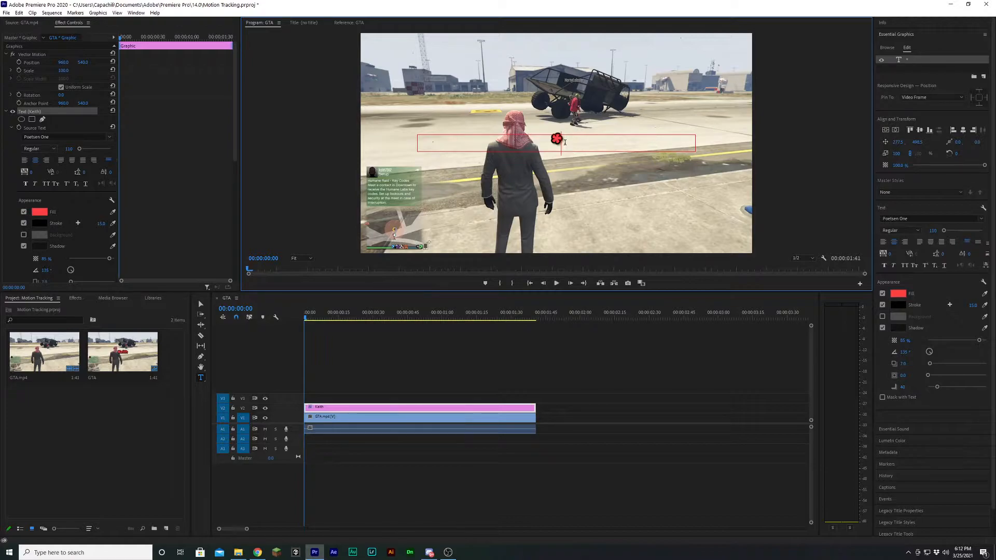
key(ctrl+a)
text(TEX)
key(BackSpace)
text(XT)
key(ctrl+a)
text(Keith)
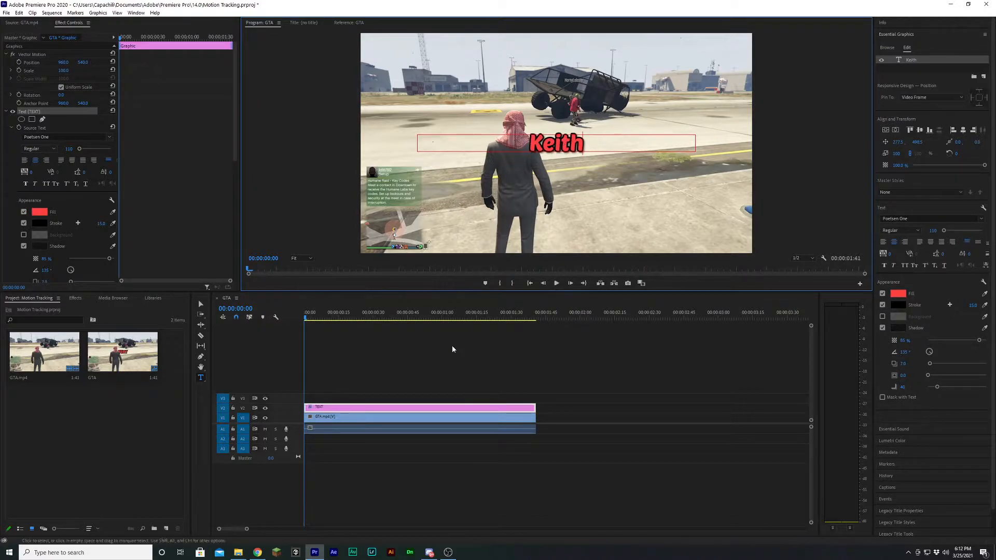
Step: Replace the title graphic and the GTA video clip together with a linked After Effects composition
click(350, 418)
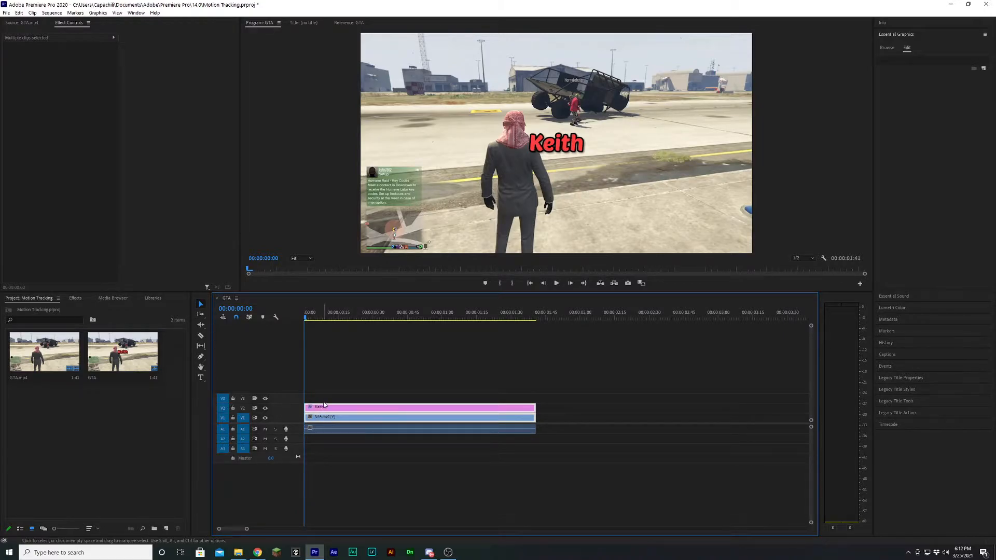
right_click(378, 408)
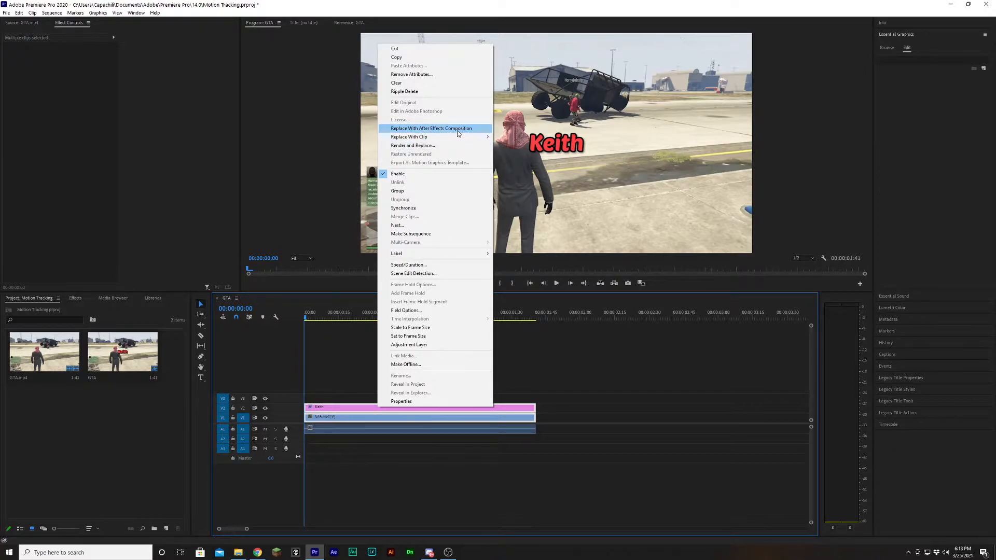
click(430, 130)
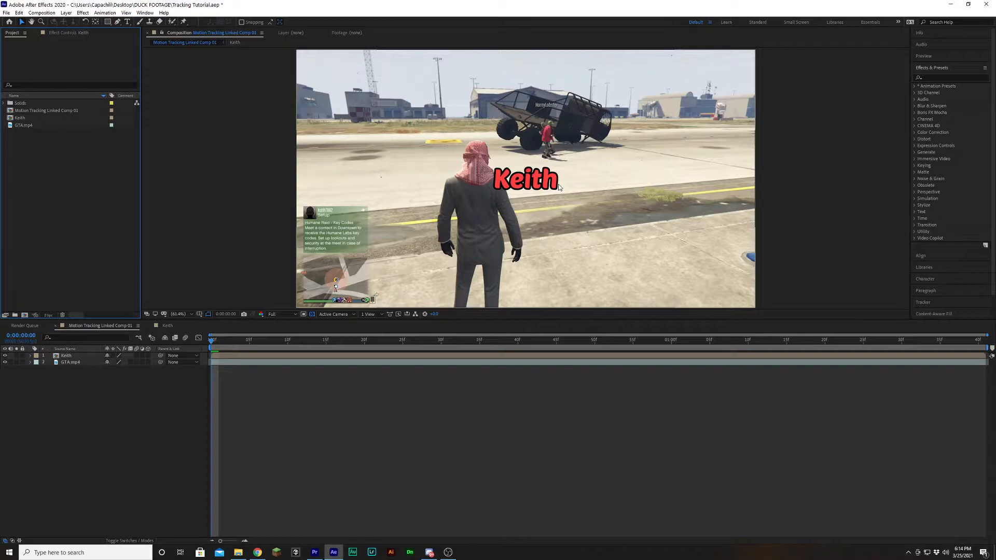
Step: Add a Drop Shadow layer style to the name title layer with its opacity set to 50%, and collapse the layer's properties
click(494, 180)
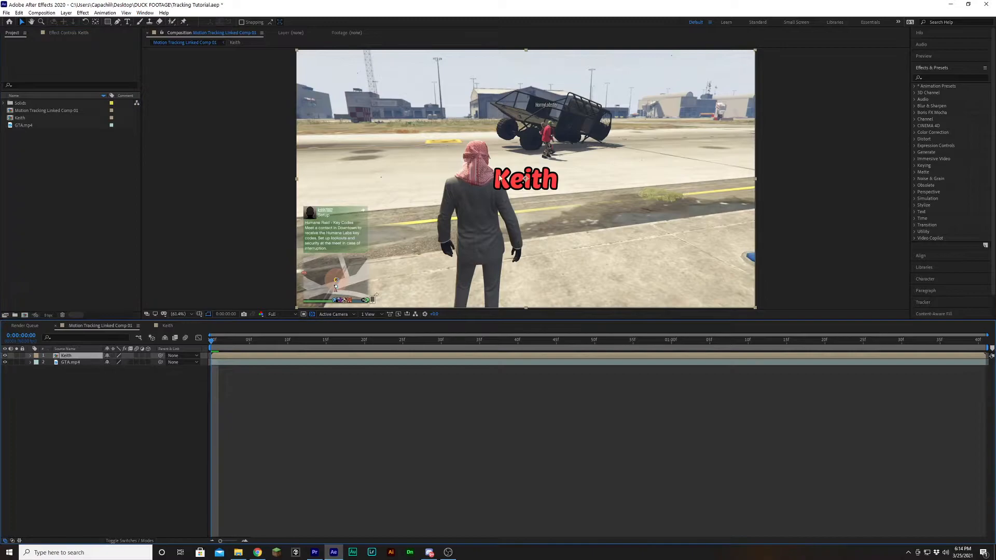
click(66, 13)
mouse_move(101, 210)
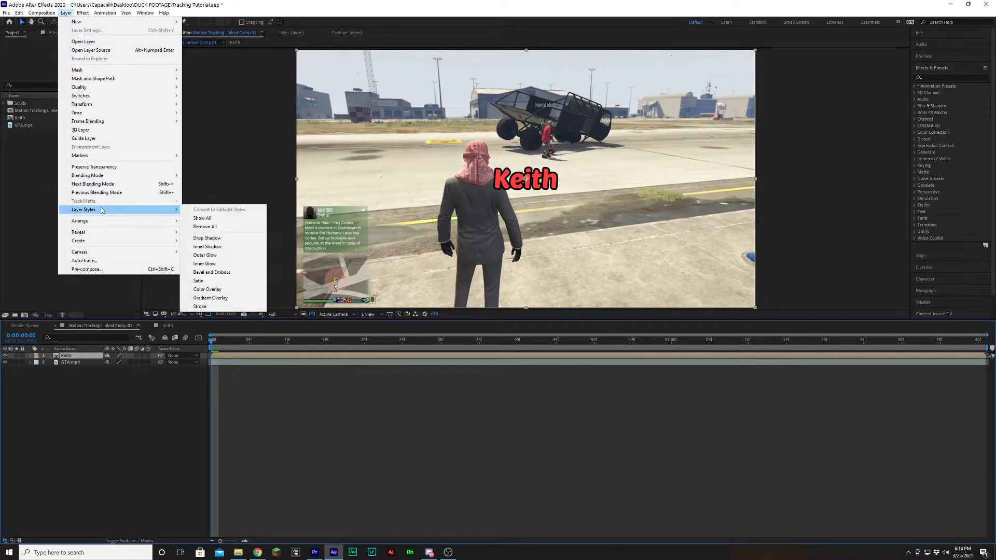
click(207, 238)
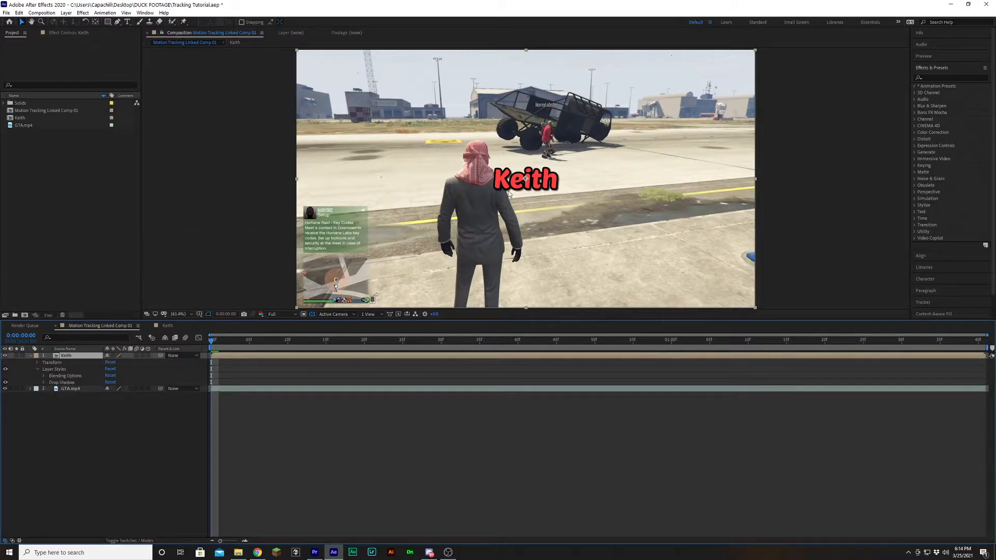
click(44, 383)
click(108, 402)
text(50)
click(366, 473)
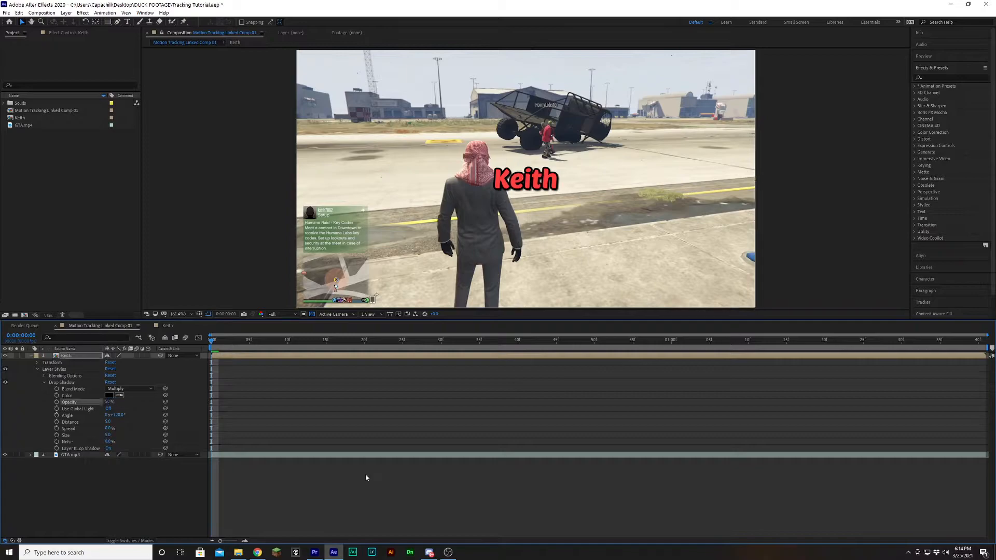
click(260, 219)
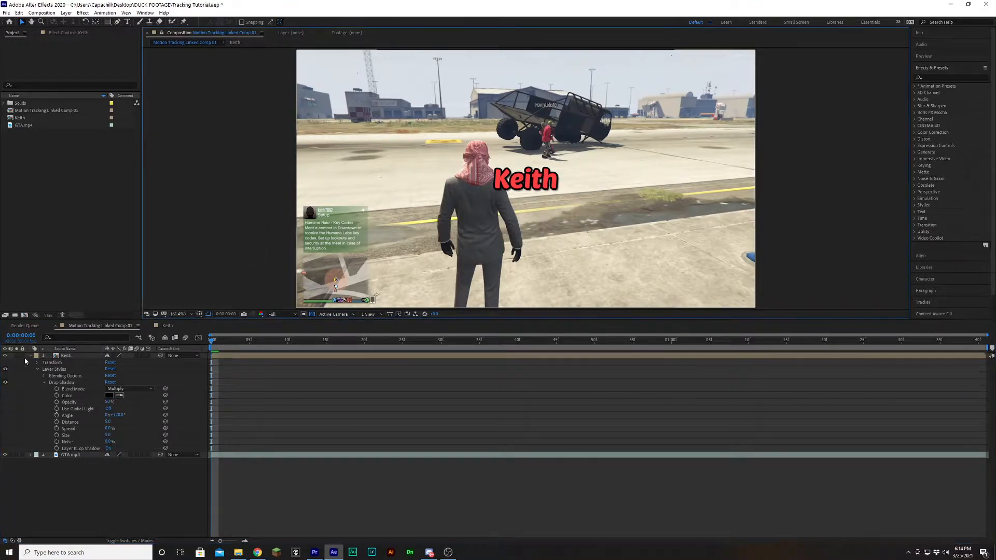
key(u)
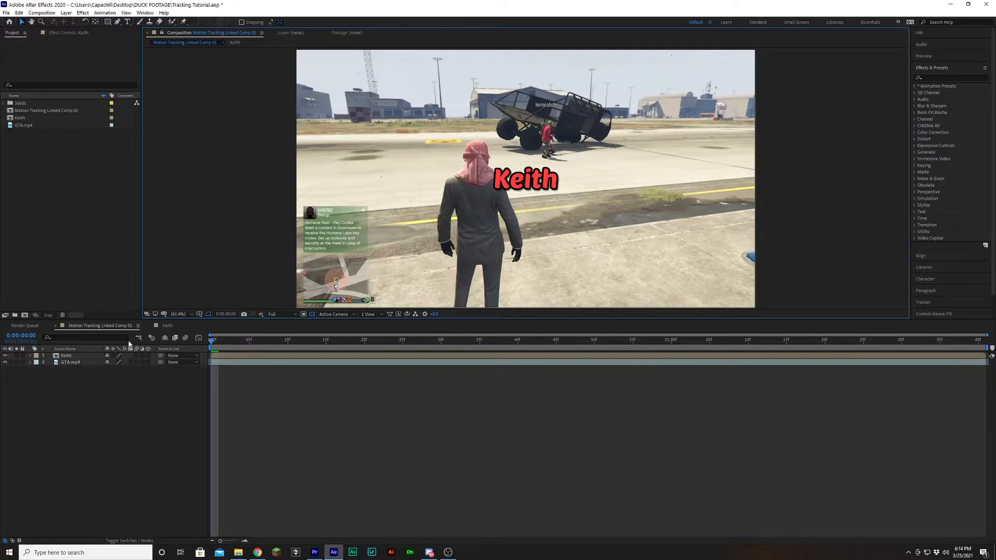
click(79, 361)
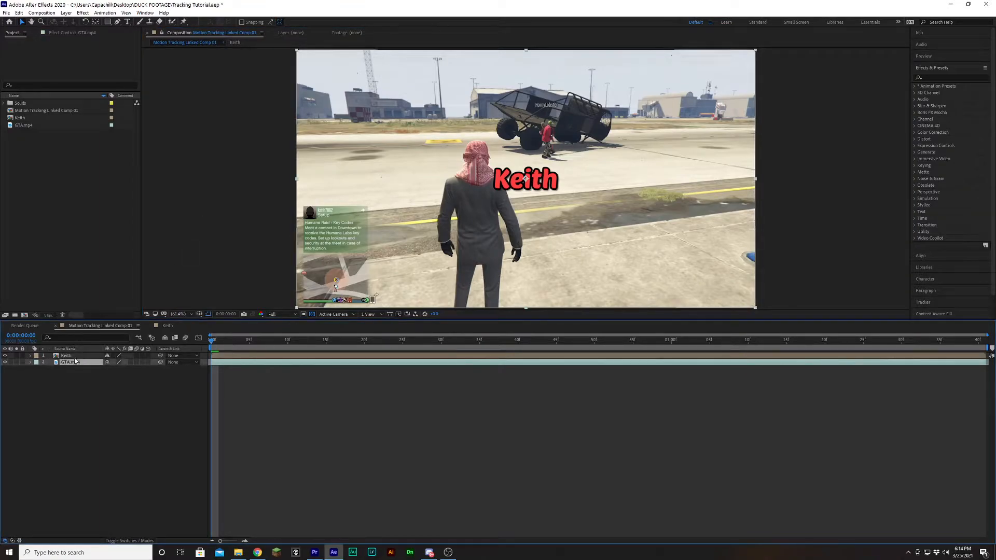
click(75, 356)
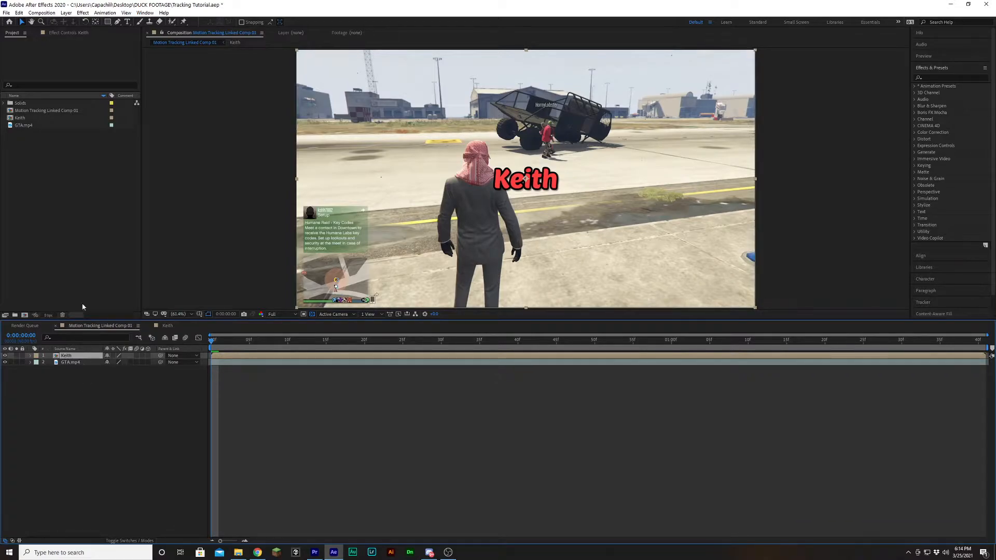
click(66, 14)
mouse_move(83, 21)
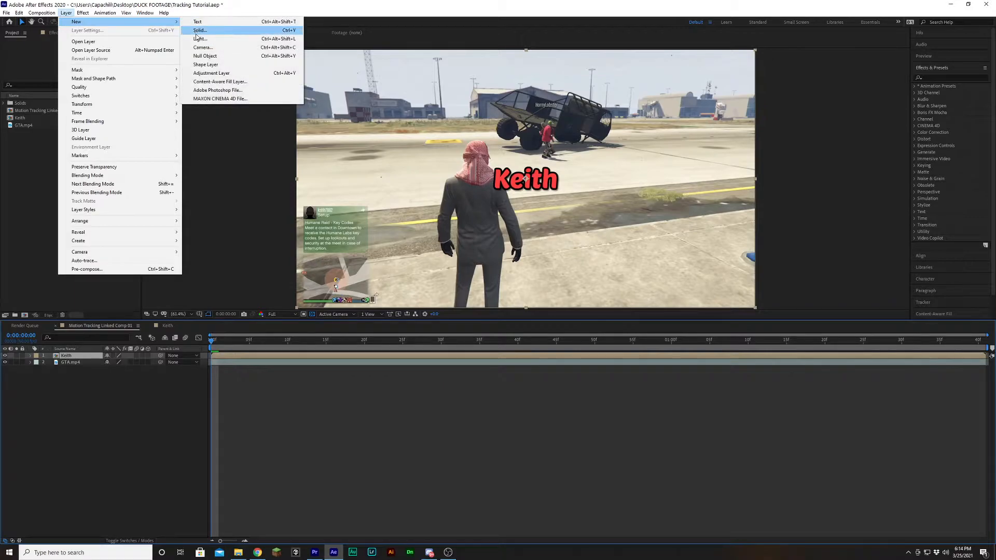
click(92, 418)
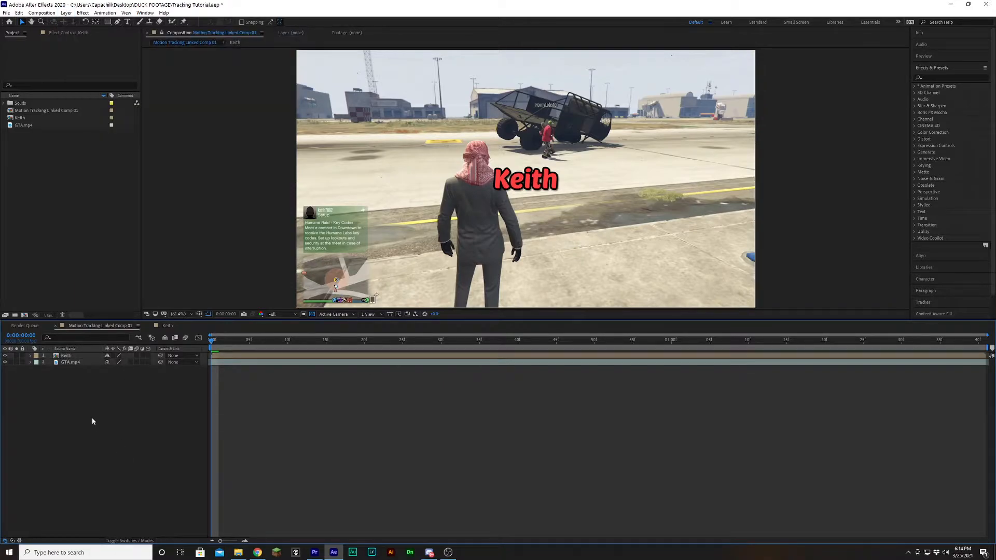
Step: Add a new null object to the composition
right_click(83, 380)
mouse_move(103, 383)
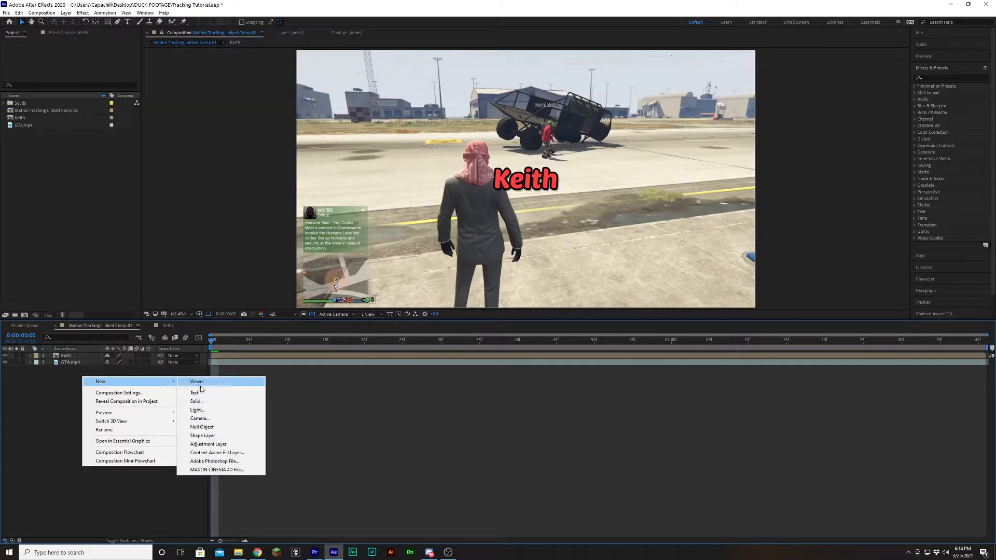
click(202, 427)
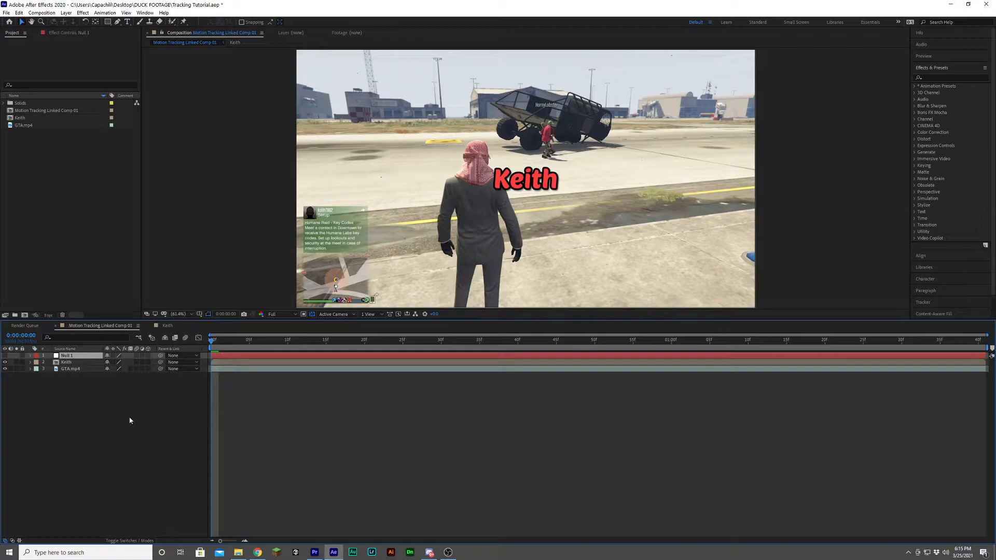
Step: Start a Track Motion tracker on the GTA.mp4 layer
click(74, 370)
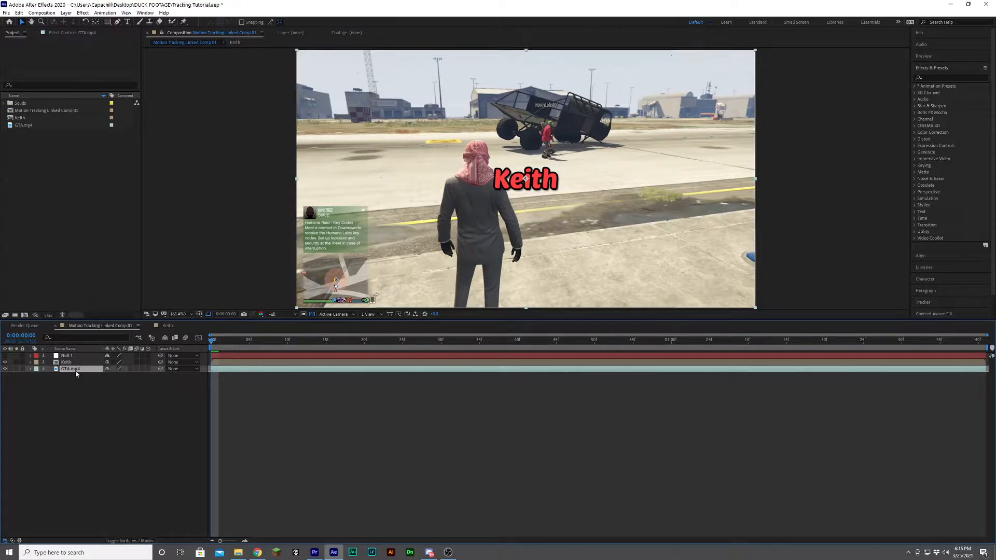
scroll(955, 253, down, 2)
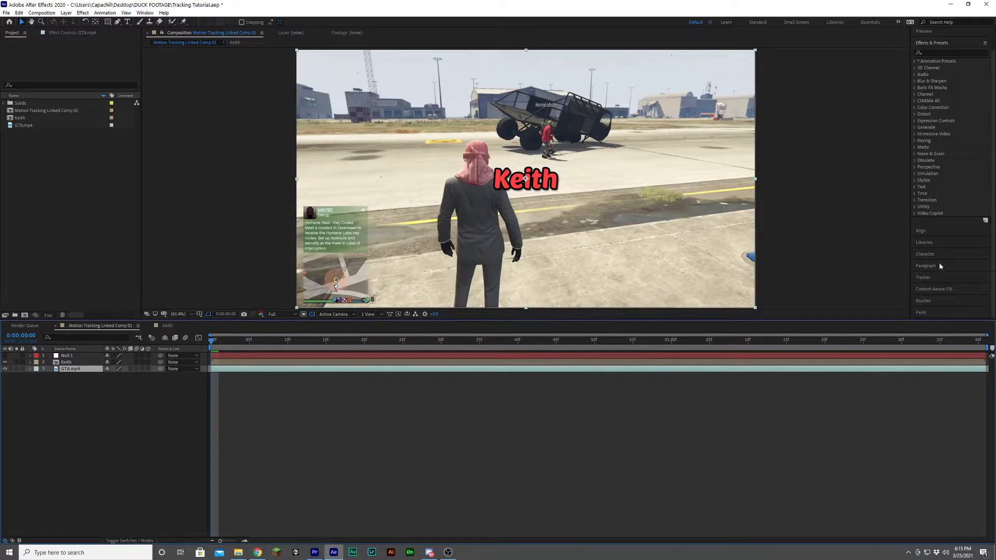
click(925, 277)
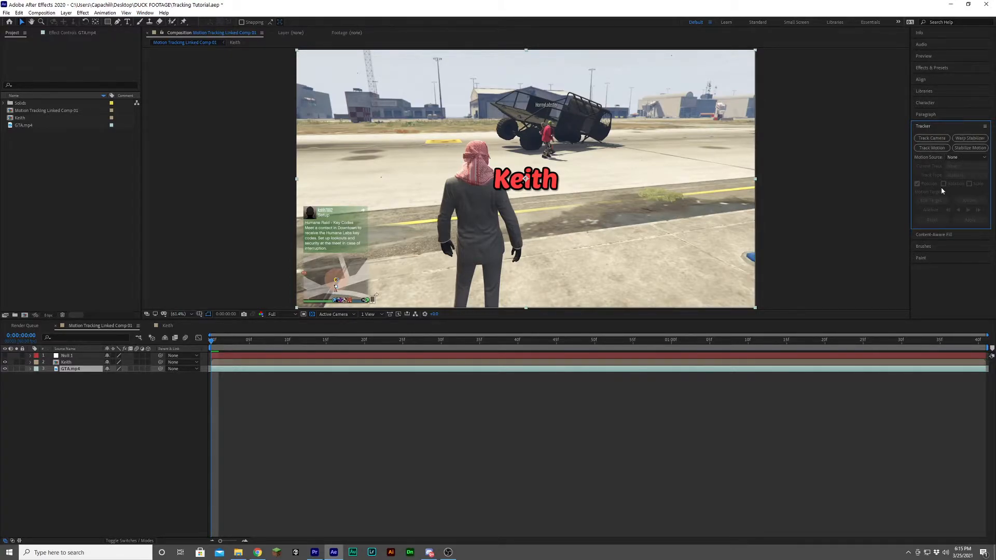
click(932, 148)
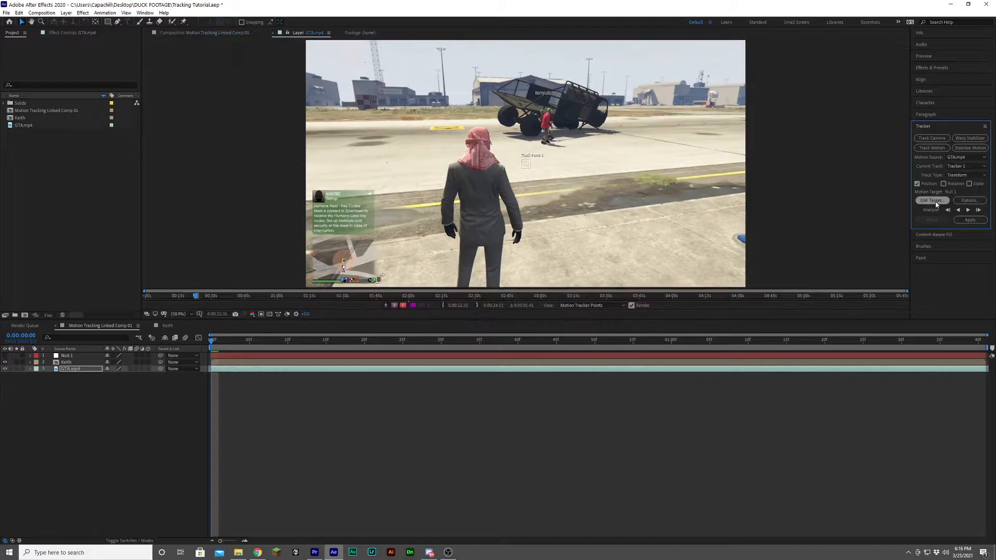
Step: Set the tracker's motion target to the Null 1 layer
click(938, 200)
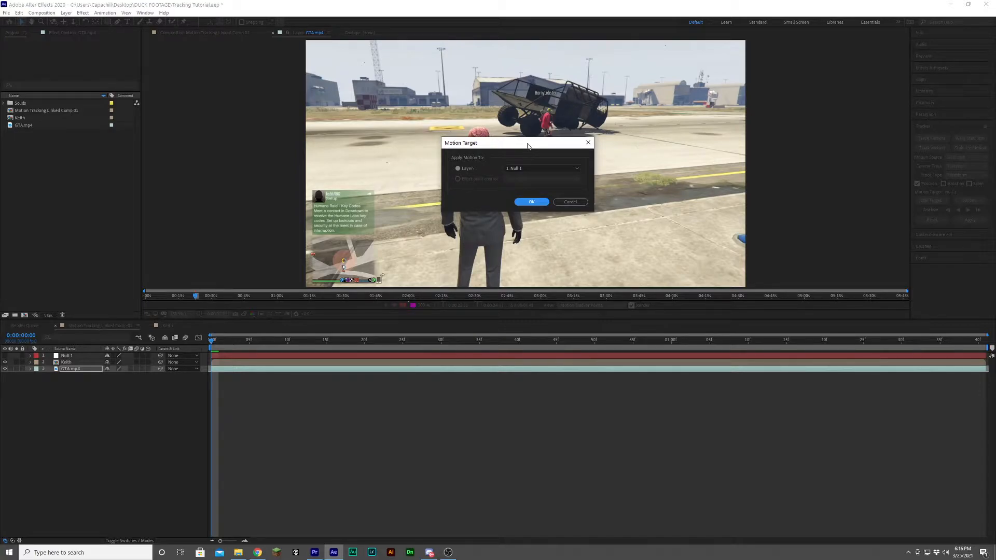
click(523, 168)
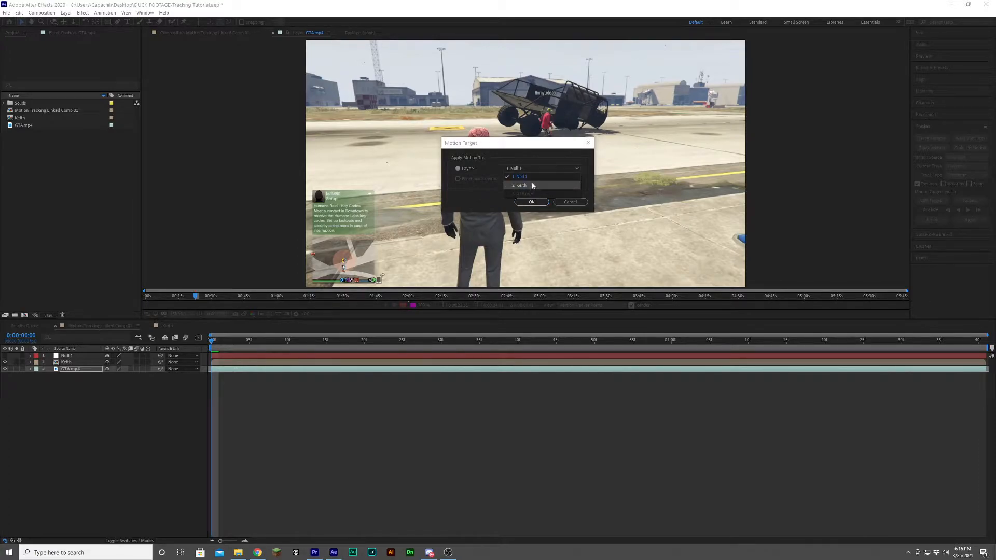
click(532, 177)
click(533, 202)
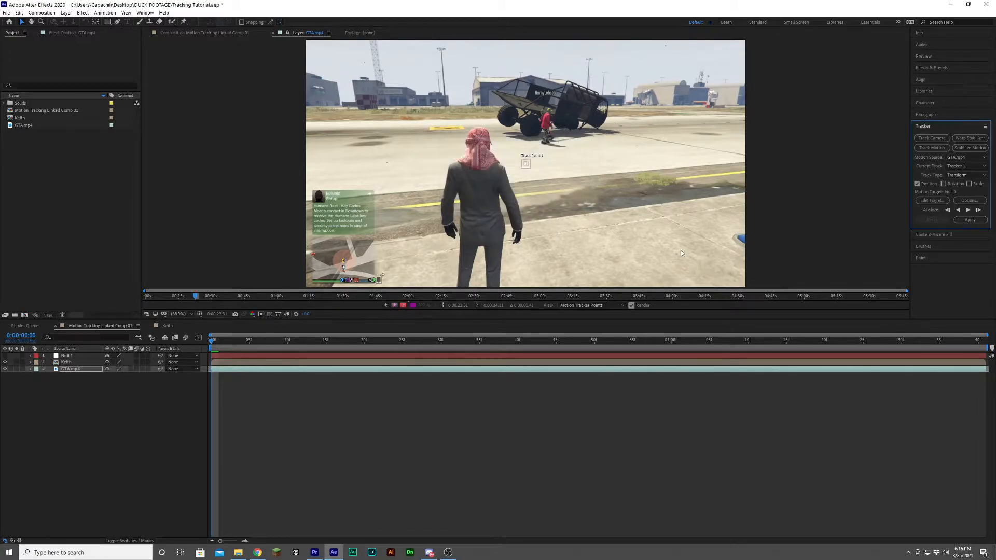
Step: Enlarge both the outer search region and the inner feature region of Track Point 1
scroll(538, 170, up, 5)
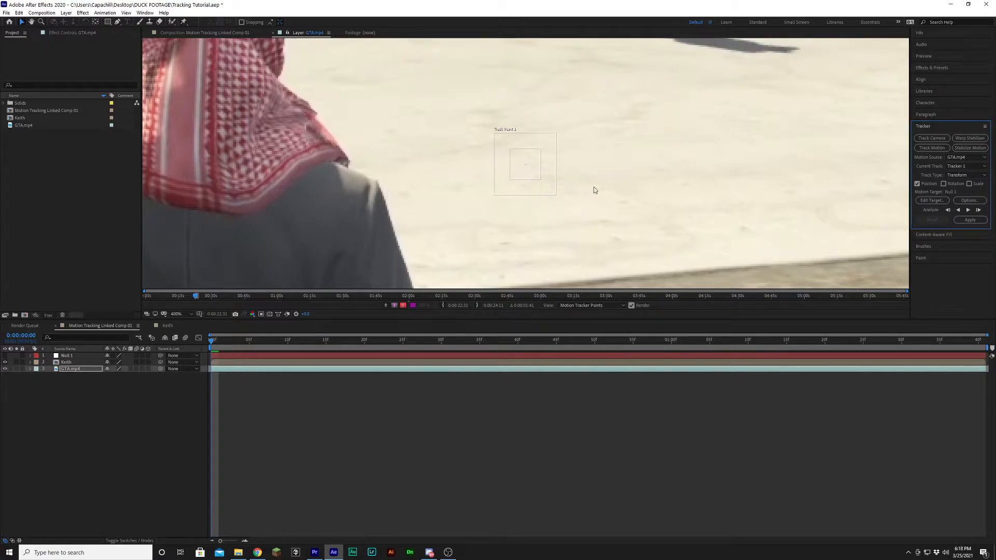
drag(557, 195, 611, 234)
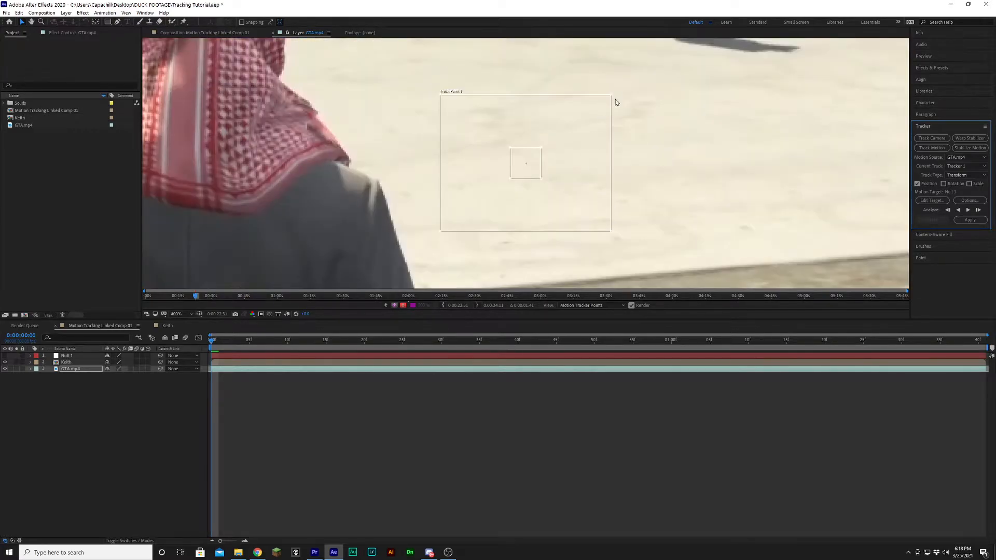
drag(611, 95, 662, 75)
drag(542, 180, 590, 210)
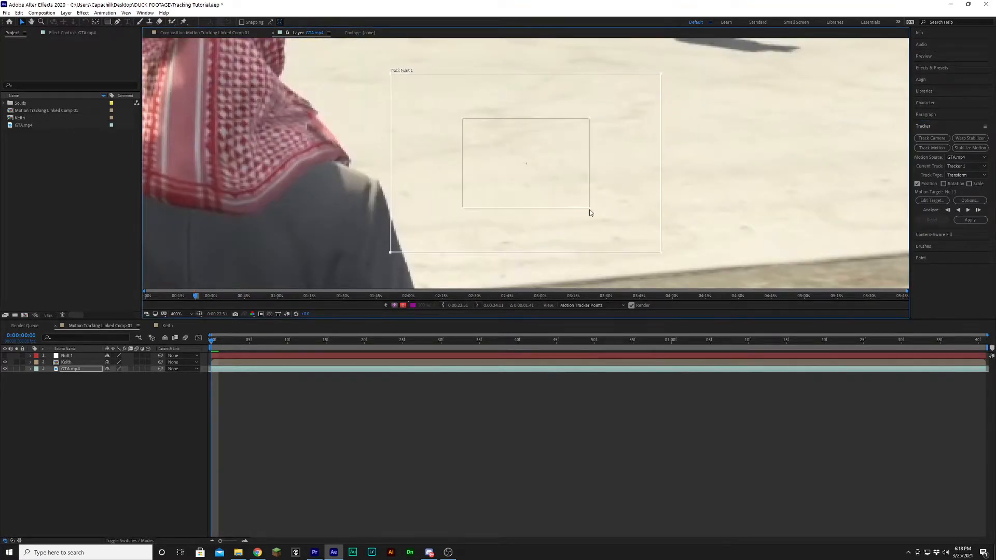
Step: Move Track Point 1 onto the grey-haired character's head and shrink its feature region to fit tightly around the head
scroll(585, 183, down, 3)
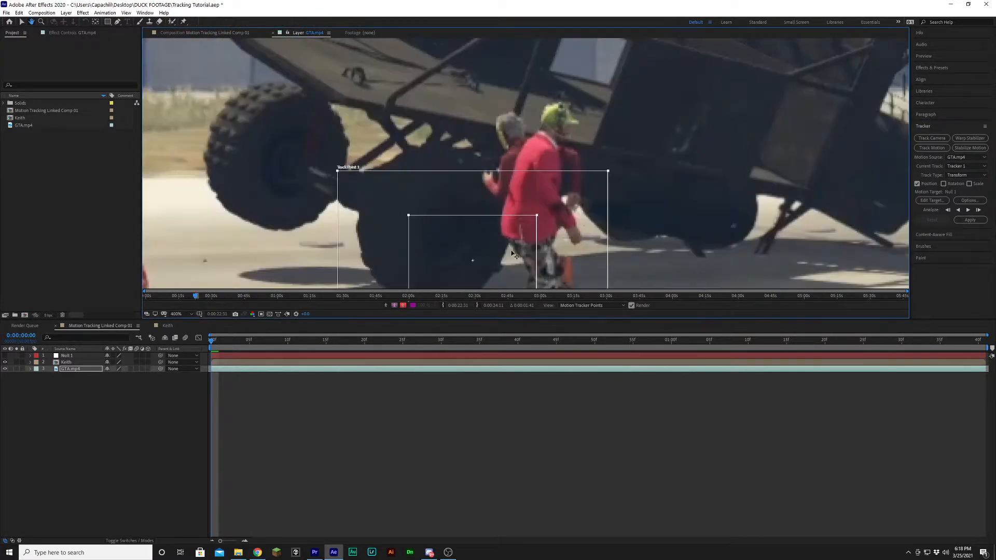
drag(504, 251, 541, 117)
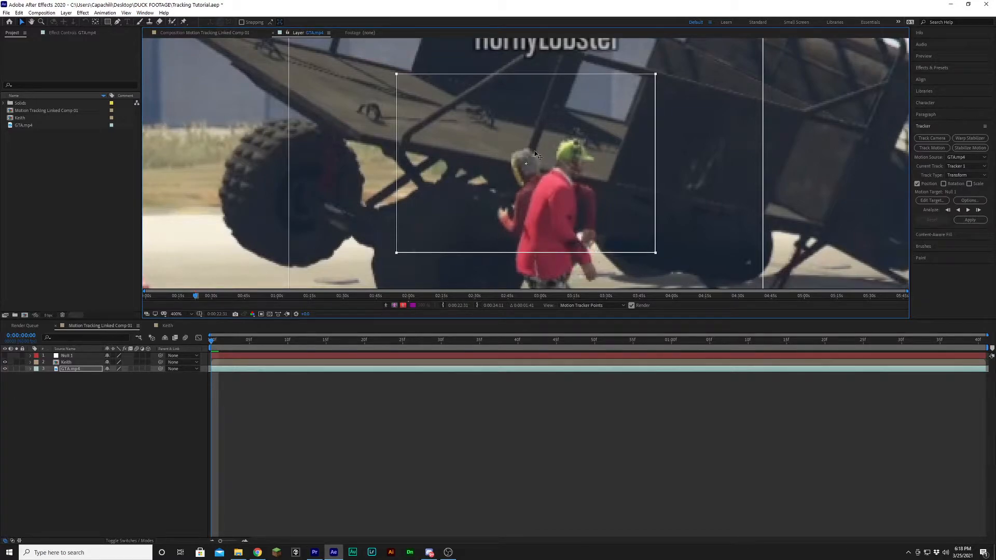
key(comma)
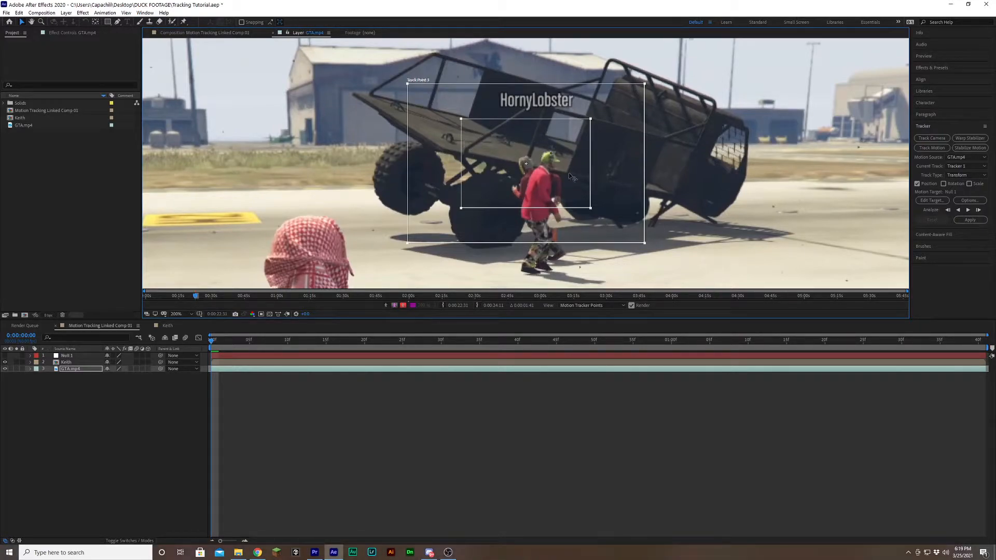
key(period)
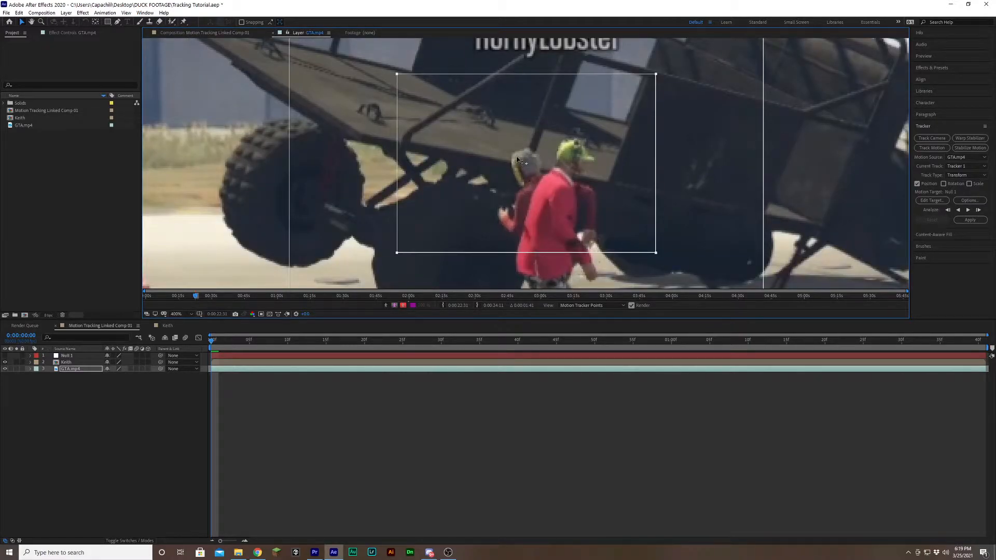
drag(655, 74, 546, 143)
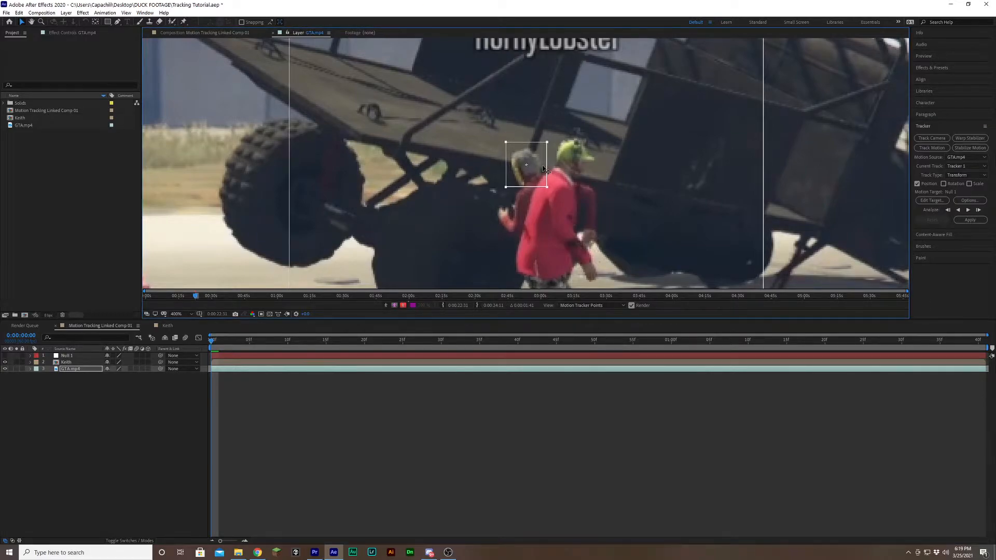
key(comma)
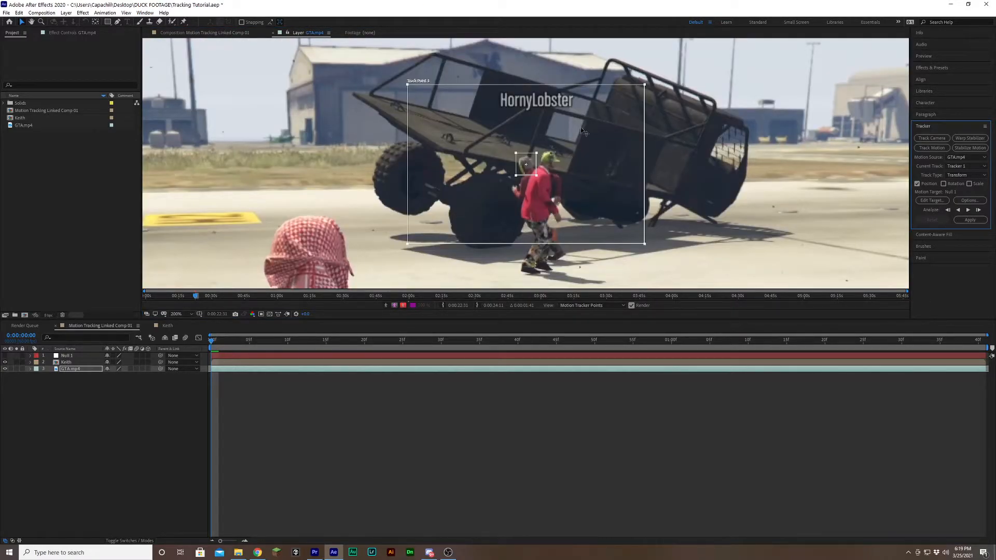
key(comma)
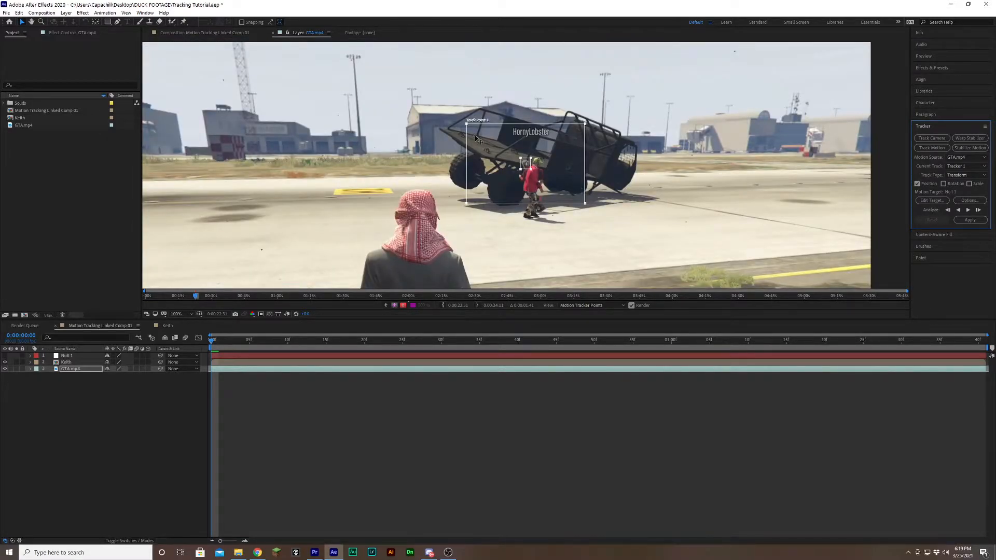
Step: Check how far the head moves over one frame, return to the first frame, and shrink the search region closely around the feature region
scroll(549, 165, up, 4)
scroll(549, 165, down, 1)
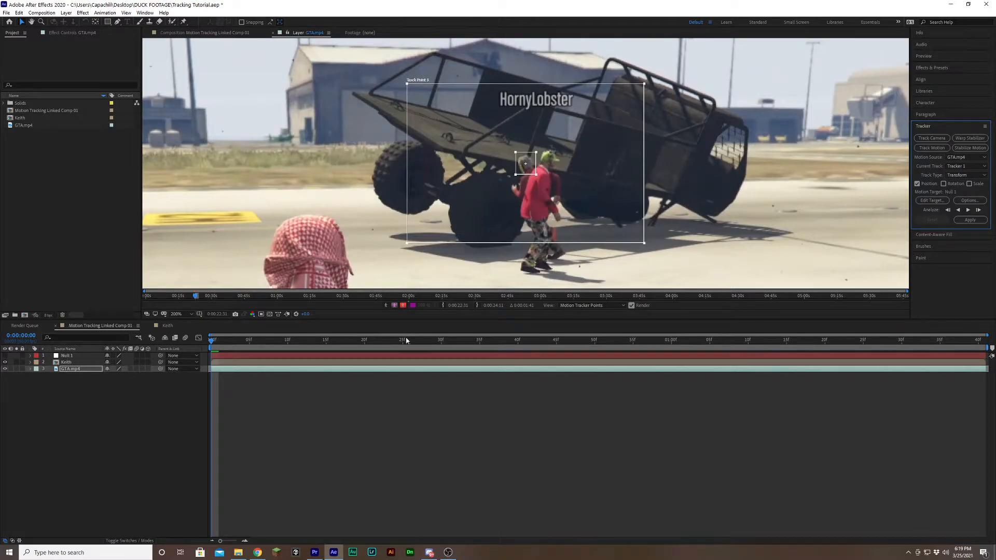
click(927, 56)
click(959, 67)
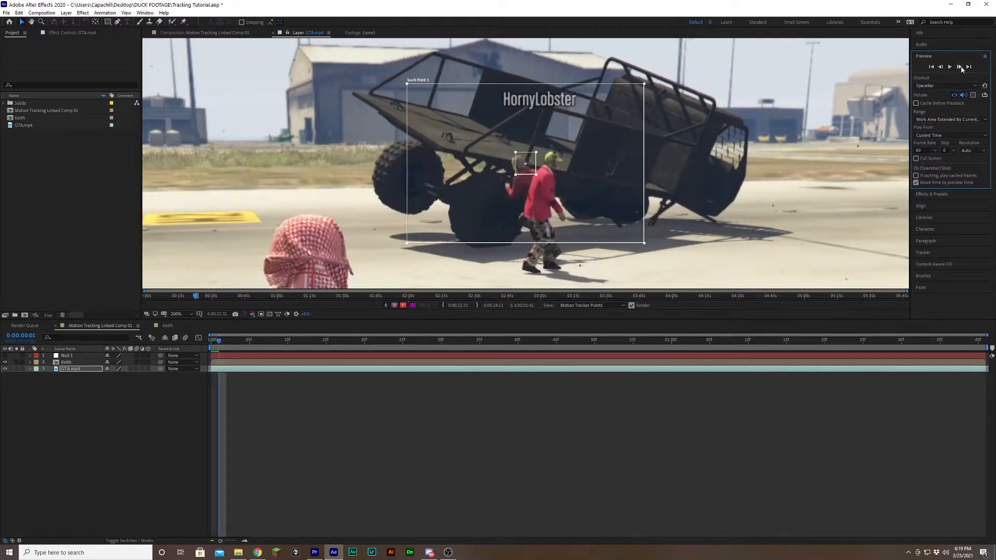
scroll(519, 165, up, 3)
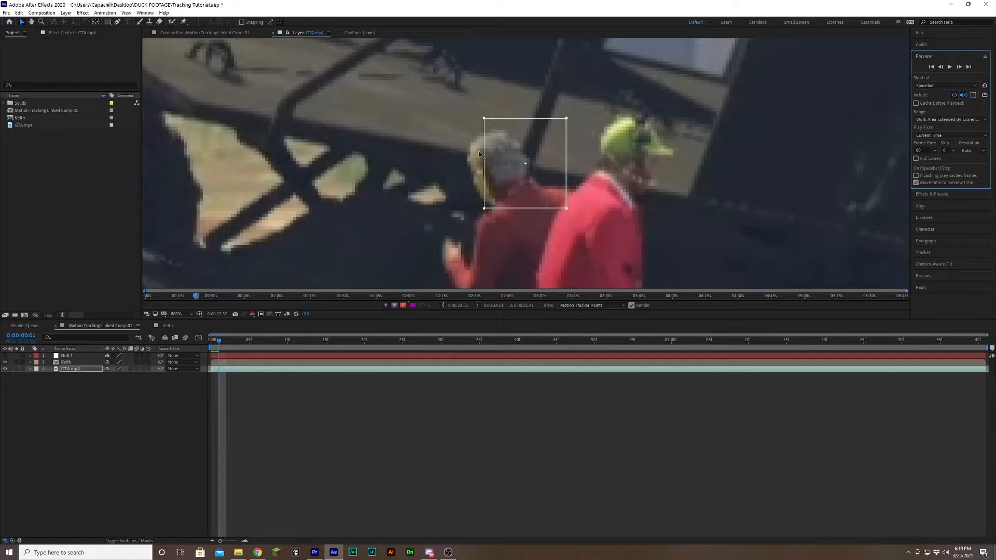
drag(219, 342, 211, 342)
scroll(412, 167, down, 1)
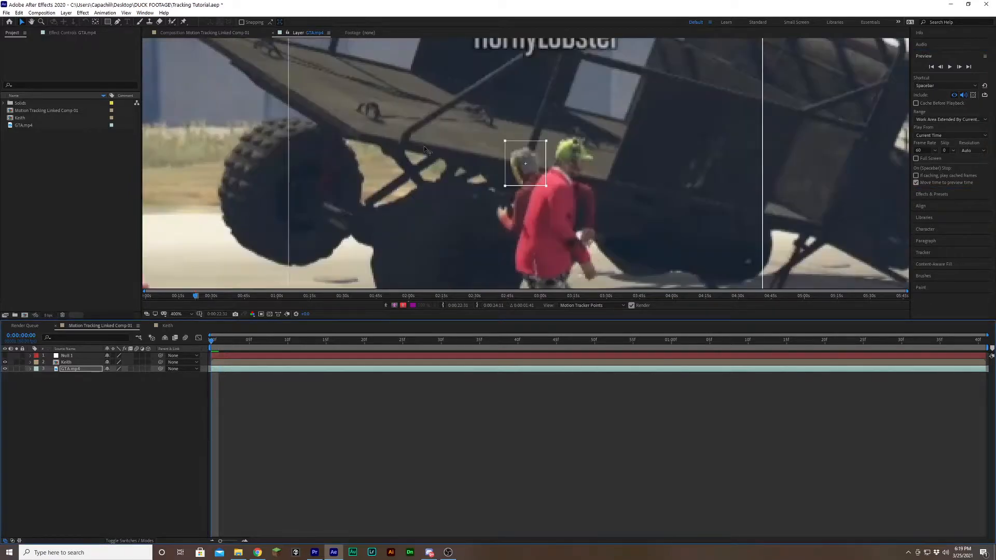
scroll(411, 167, down, 1)
drag(644, 244, 558, 189)
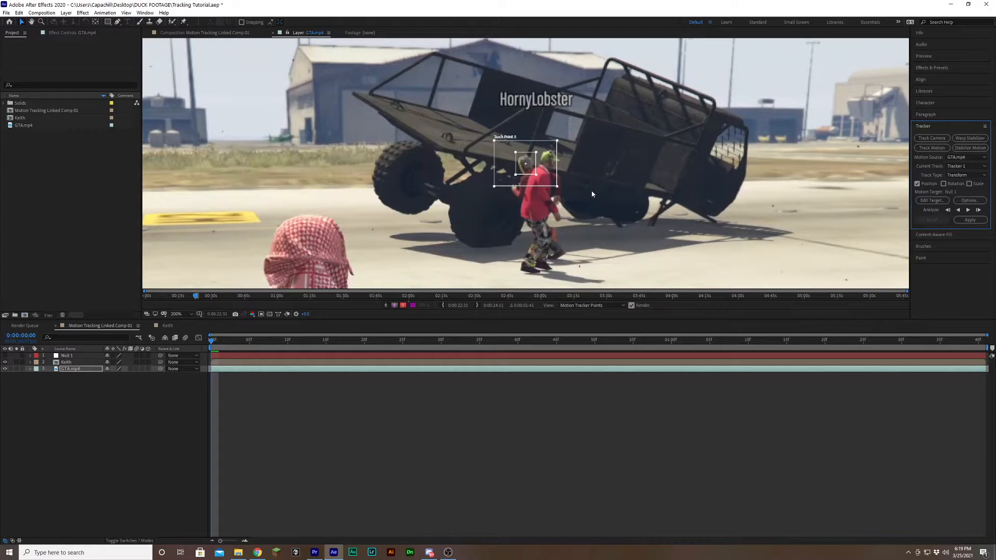
Step: Try to analyze the head's motion continuously forward from the first frame, and undo the analysis
key(period)
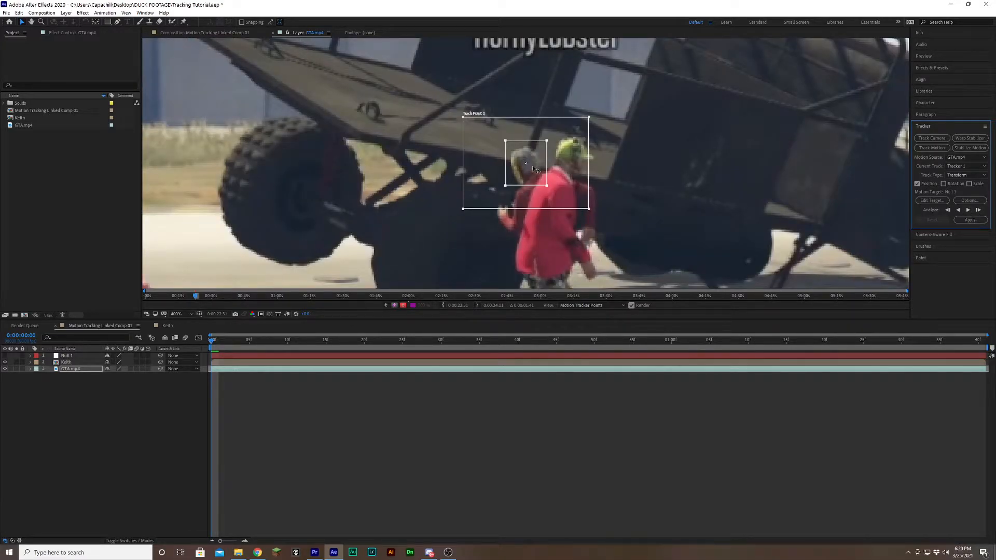
key(comma)
key(period)
click(968, 210)
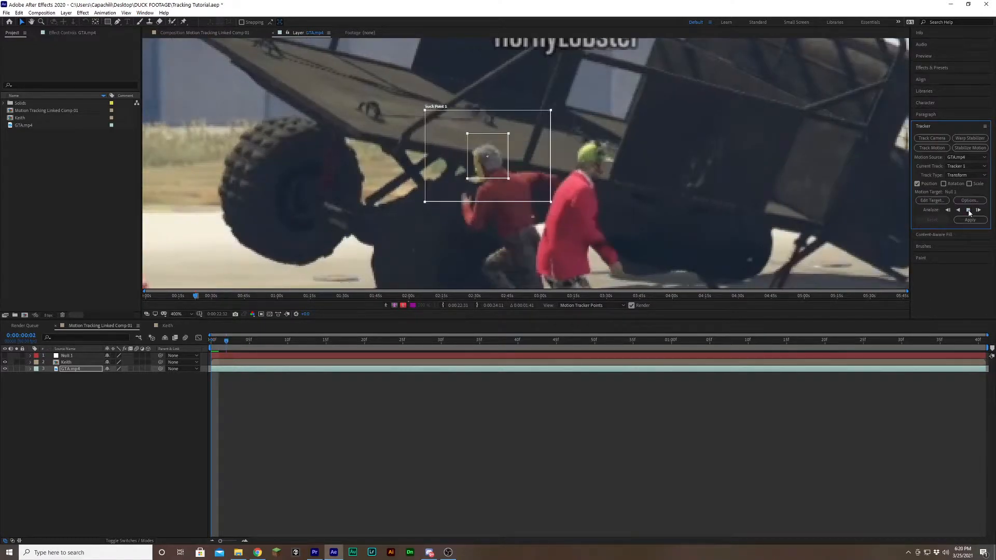
click(968, 210)
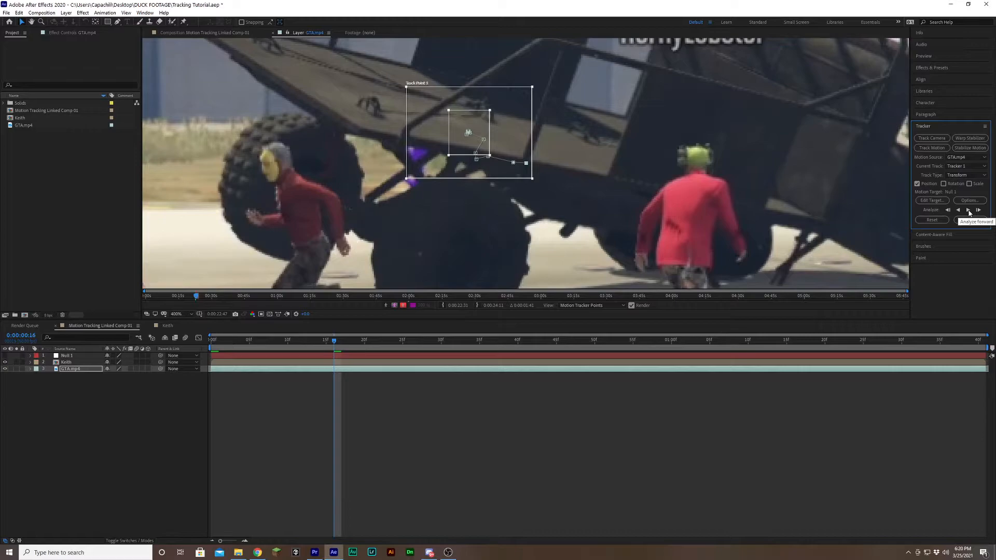
key(ctrl+z)
Step: Analyze the head's motion forward one frame at a time from the first frame to 0:00:00:07
drag(608, 223, 461, 184)
scroll(513, 186, up, 1)
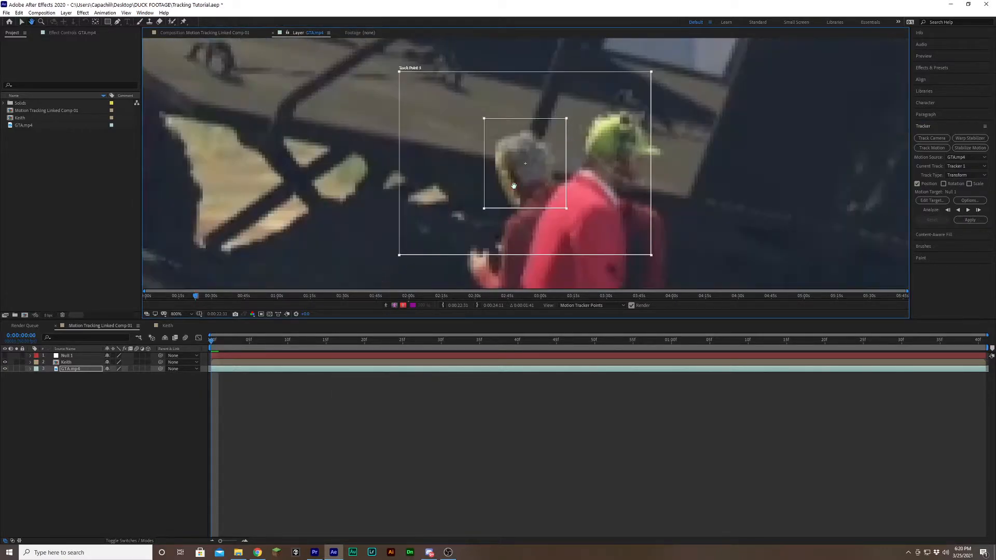
scroll(513, 190, down, 1)
key(v)
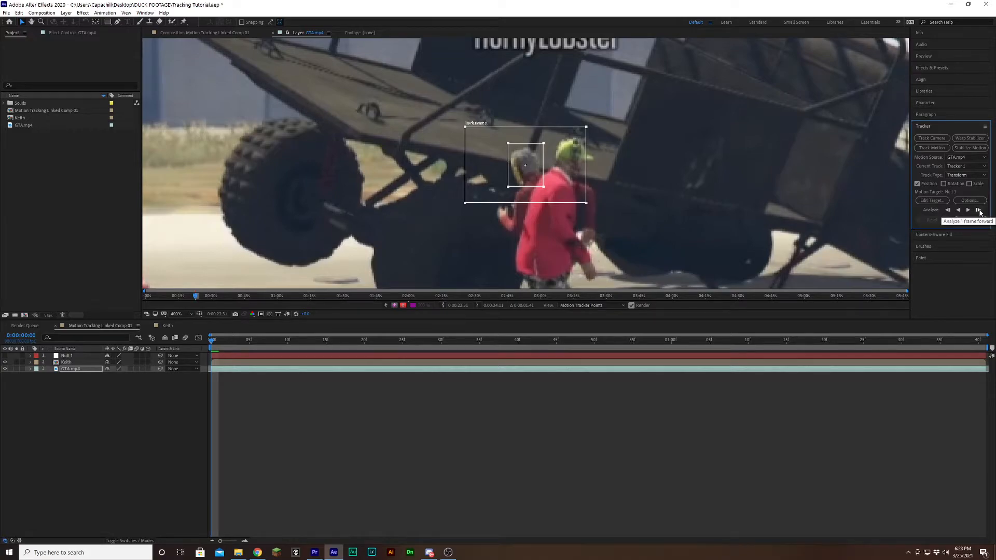
click(979, 210)
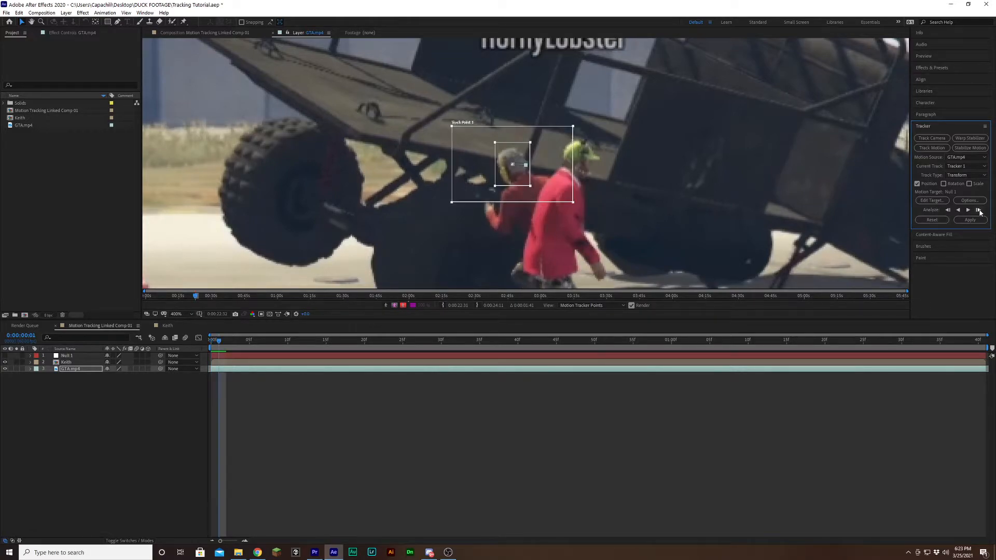
click(979, 210)
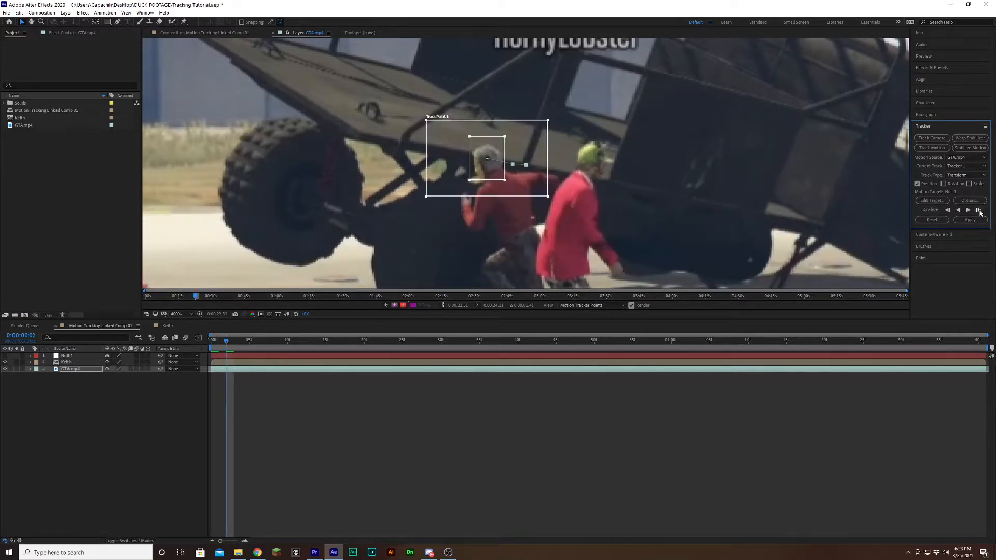
click(979, 211)
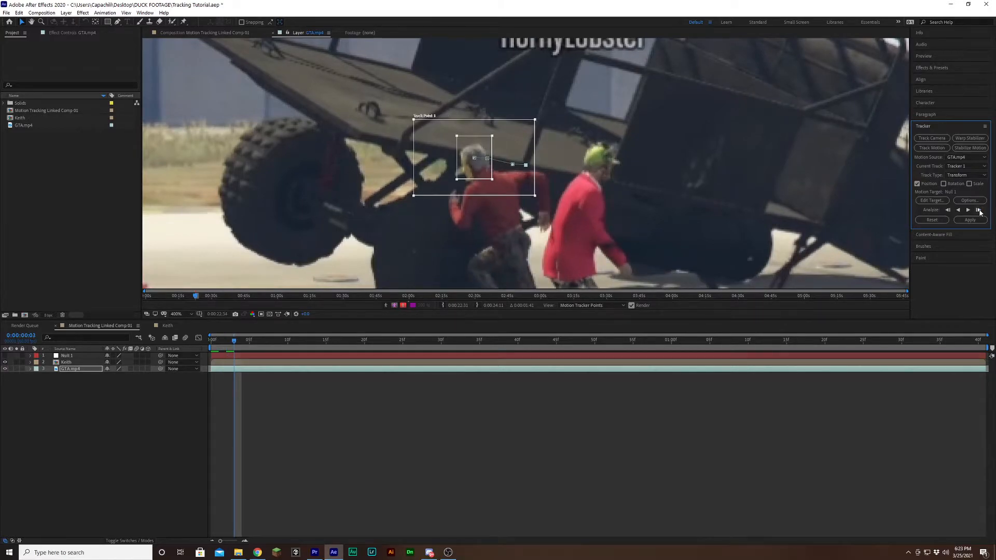
click(979, 210)
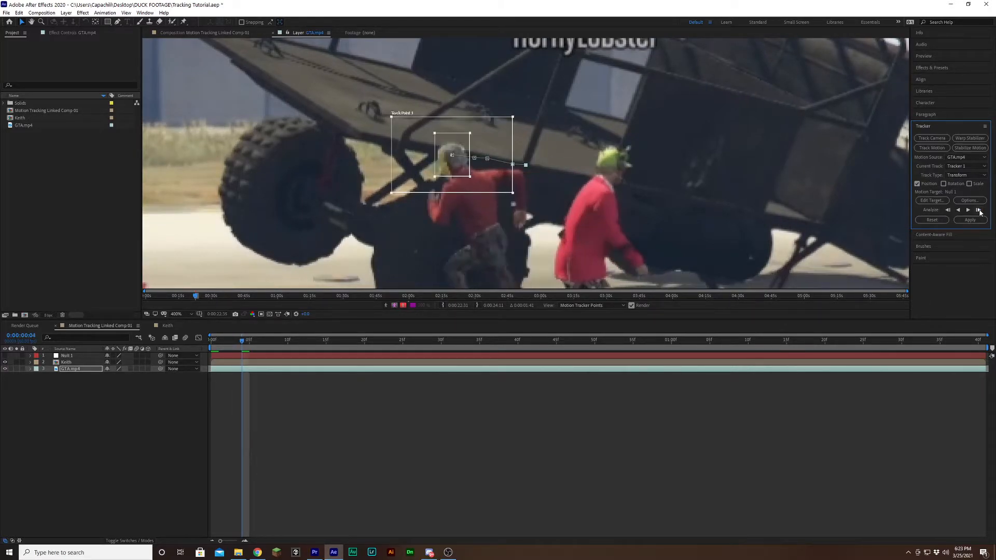
click(979, 210)
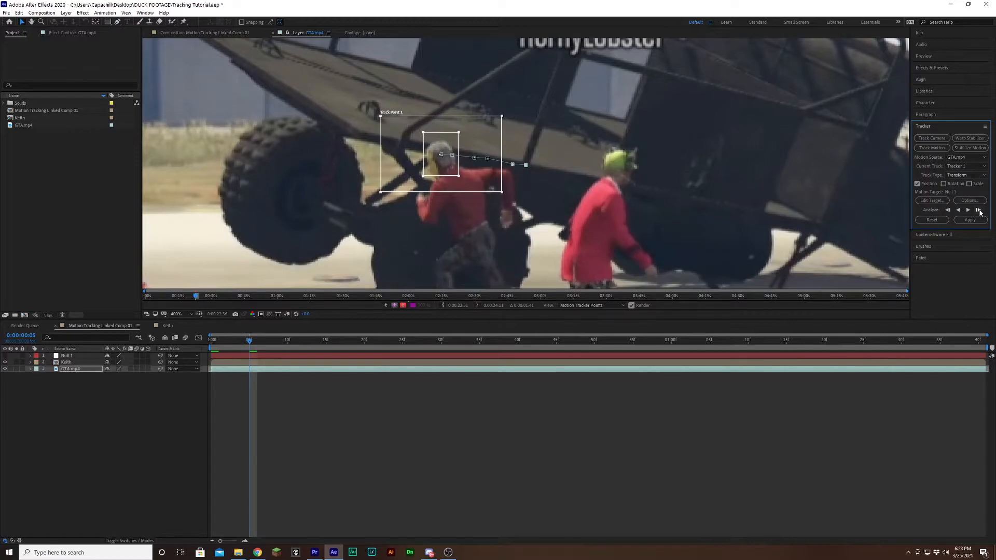
key(period)
click(979, 210)
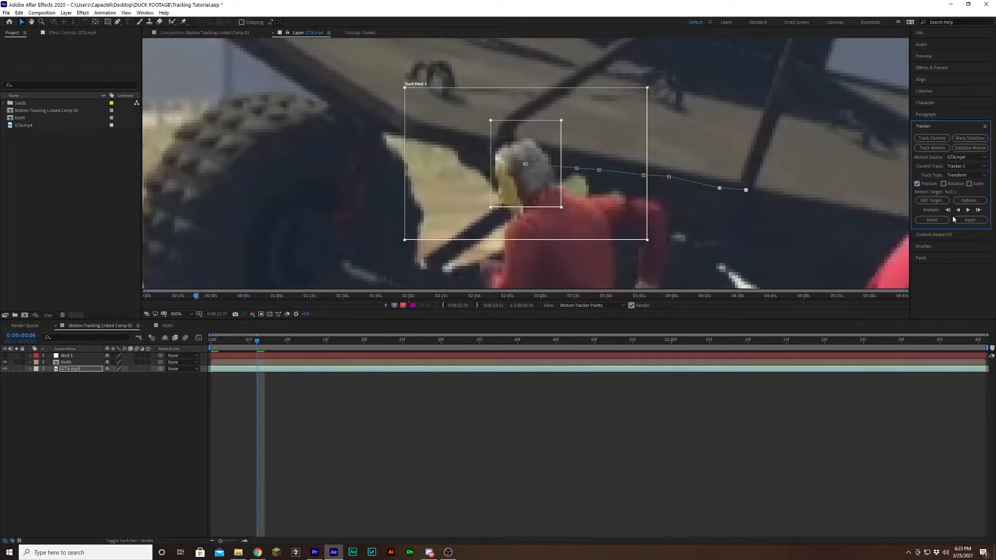
click(979, 210)
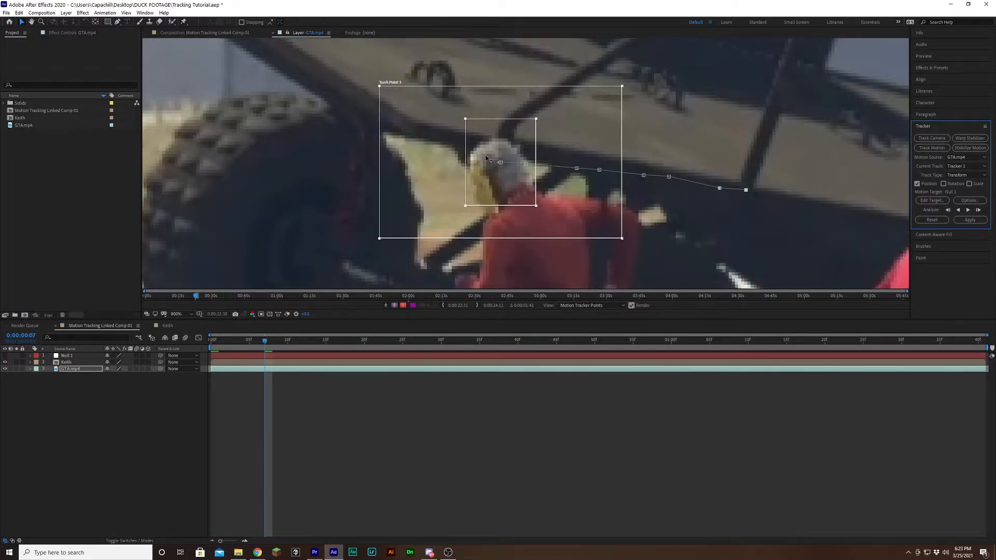
Step: Re-center Track Point 1 on the head at frames 7 and 8, analyzing one frame forward after each correction
drag(496, 192, 495, 197)
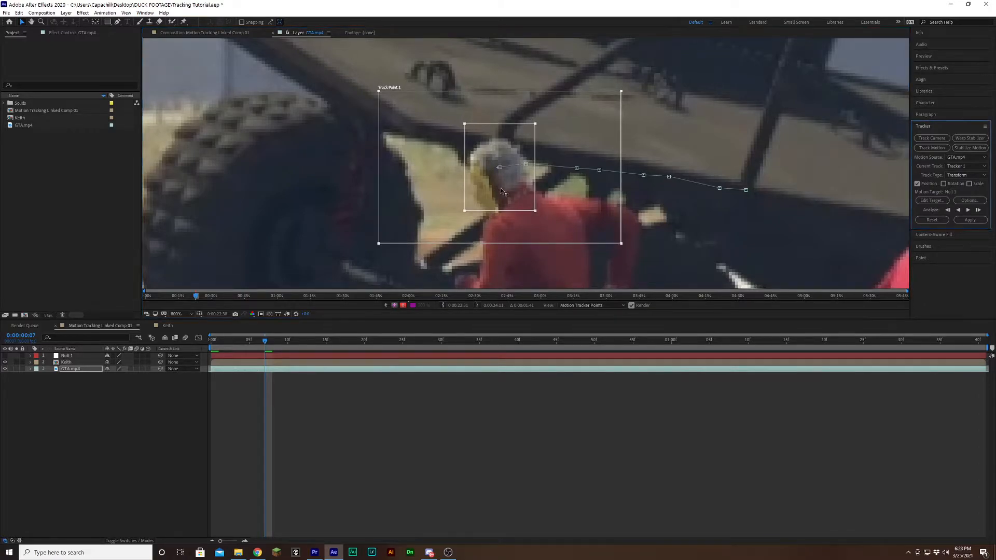
click(978, 210)
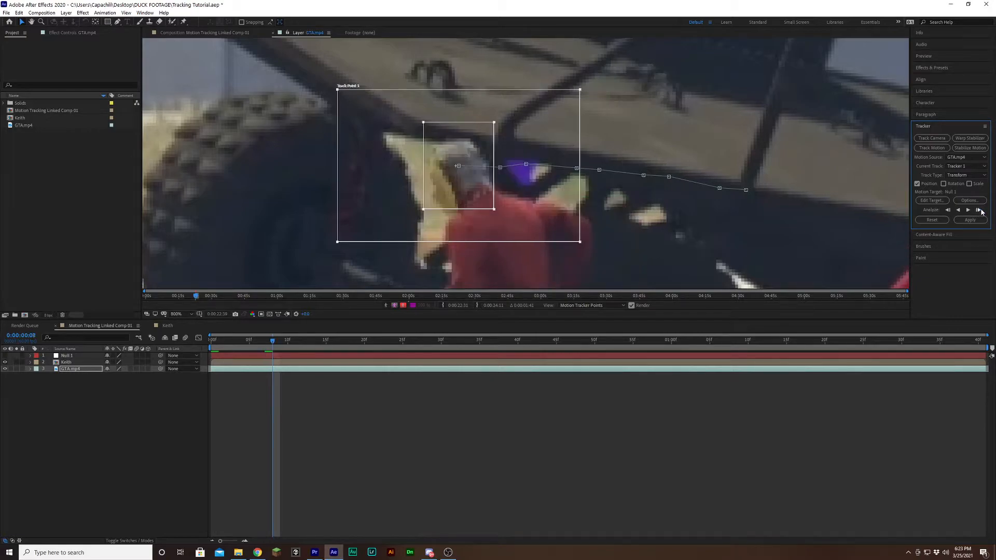
drag(444, 196, 424, 200)
click(979, 210)
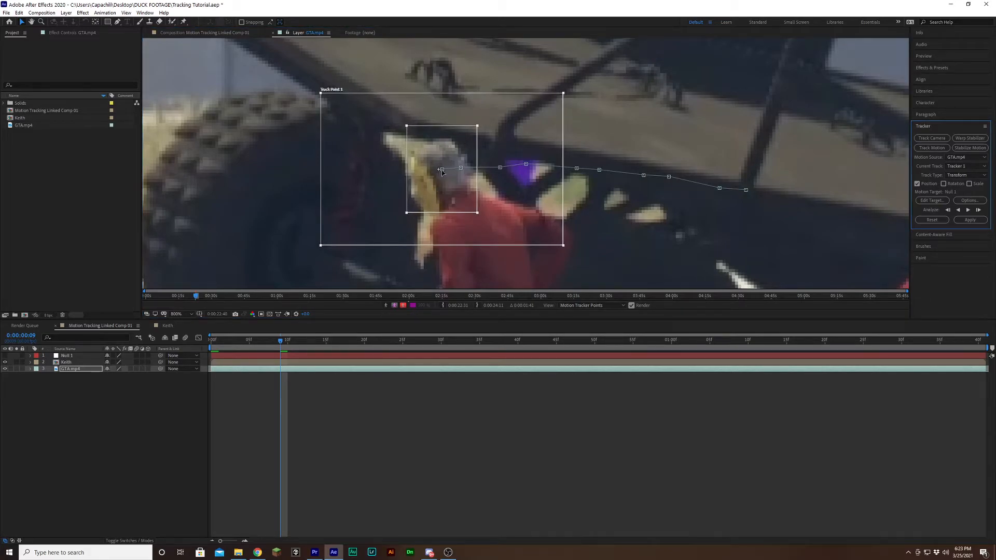
Step: Continue analyzing the head's motion frame by frame up to 0:00:01:22, keeping Track Point 1 on the head
scroll(488, 210, down, 1)
scroll(487, 210, up, 1)
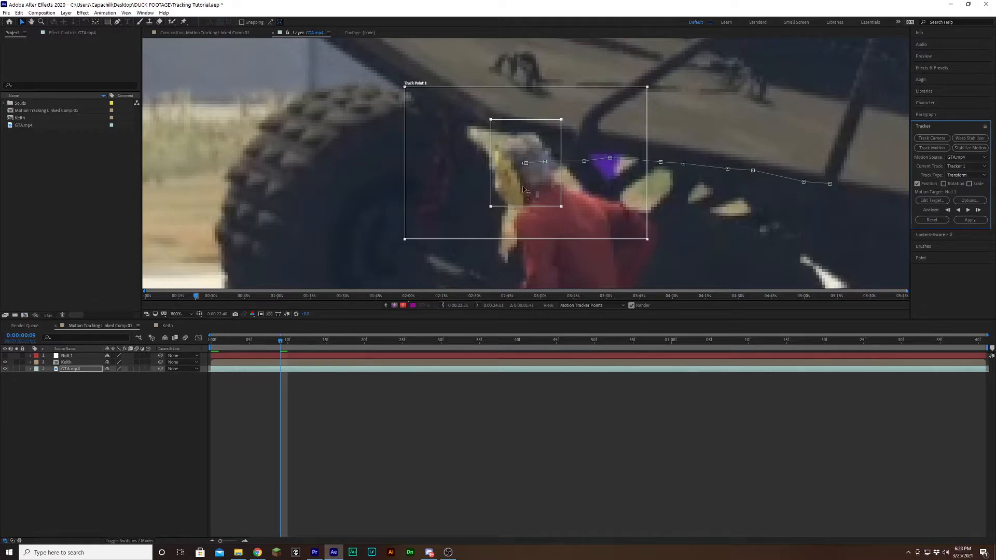
scroll(526, 190, up, 1)
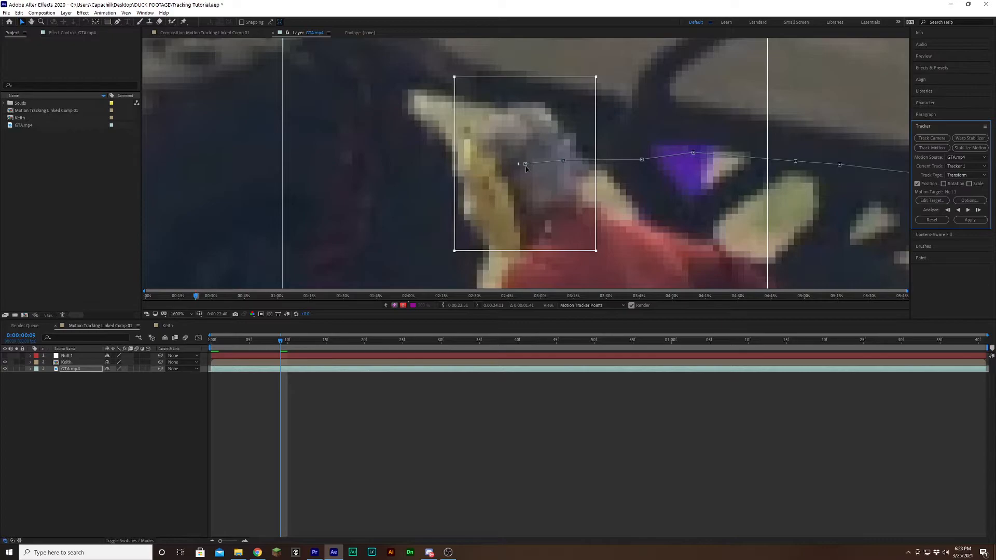
scroll(536, 206, down, 1)
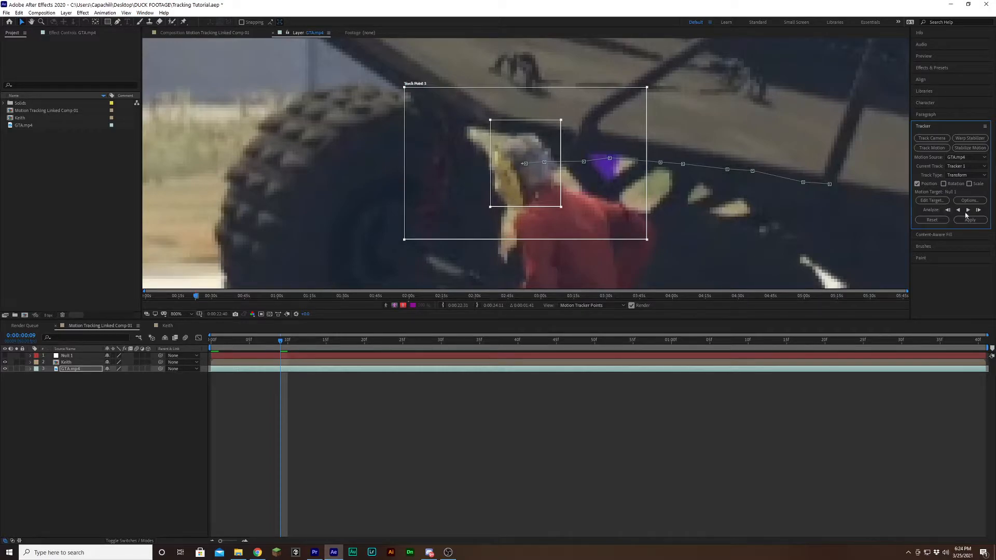
click(979, 210)
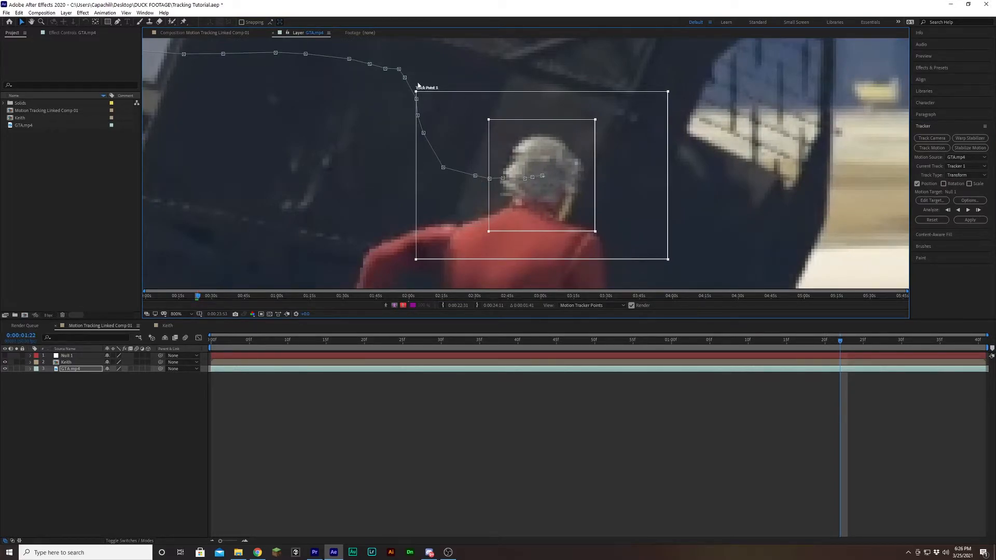
scroll(511, 150, down, 3)
scroll(524, 161, up, 3)
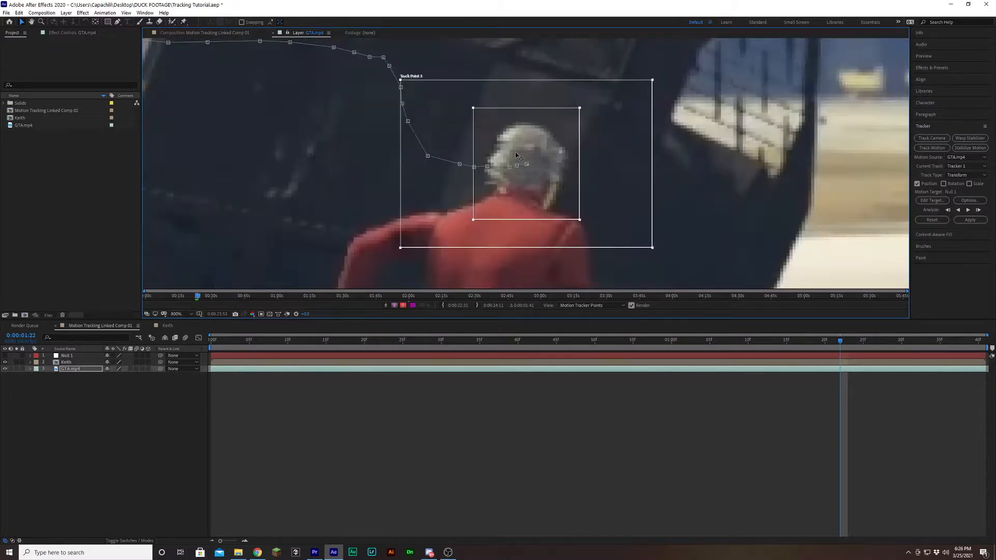
Step: Try a much larger search region for Track Point 1 at 0:00:01:22, and shrink it back close around the head
drag(520, 227, 521, 225)
scroll(541, 218, down, 2)
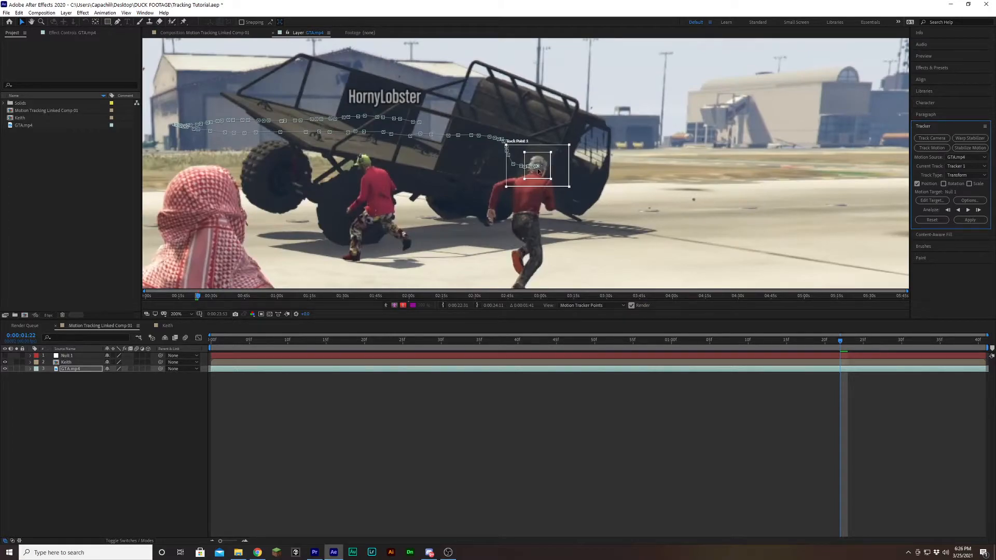
scroll(549, 166, up, 2)
scroll(526, 164, down, 3)
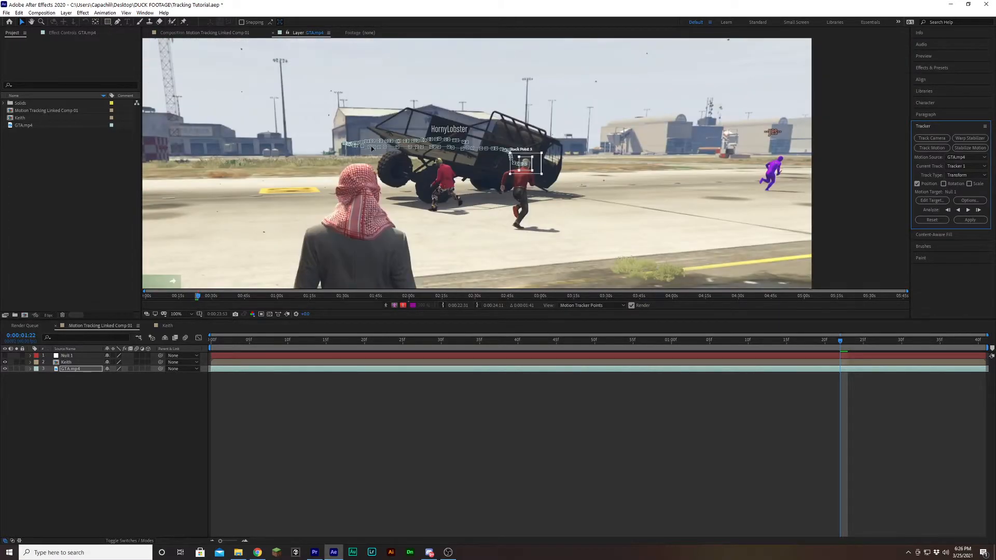
scroll(525, 165, up, 3)
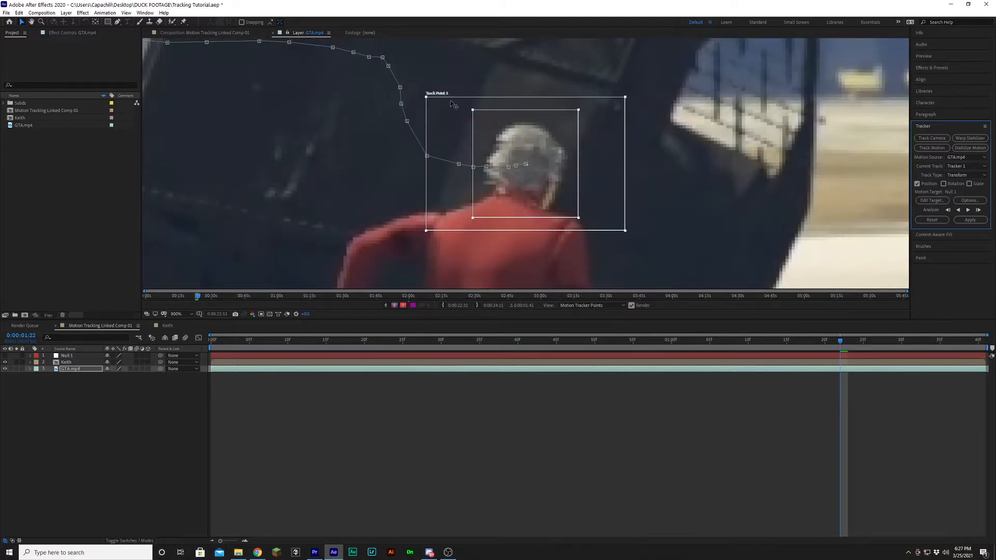
scroll(457, 202, down, 8)
scroll(524, 188, up, 2)
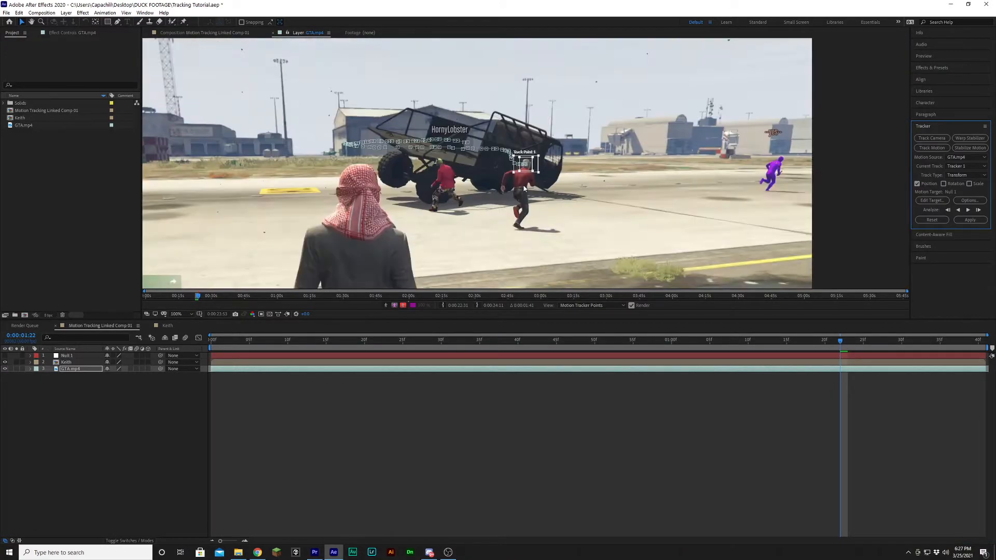
drag(540, 175, 676, 258)
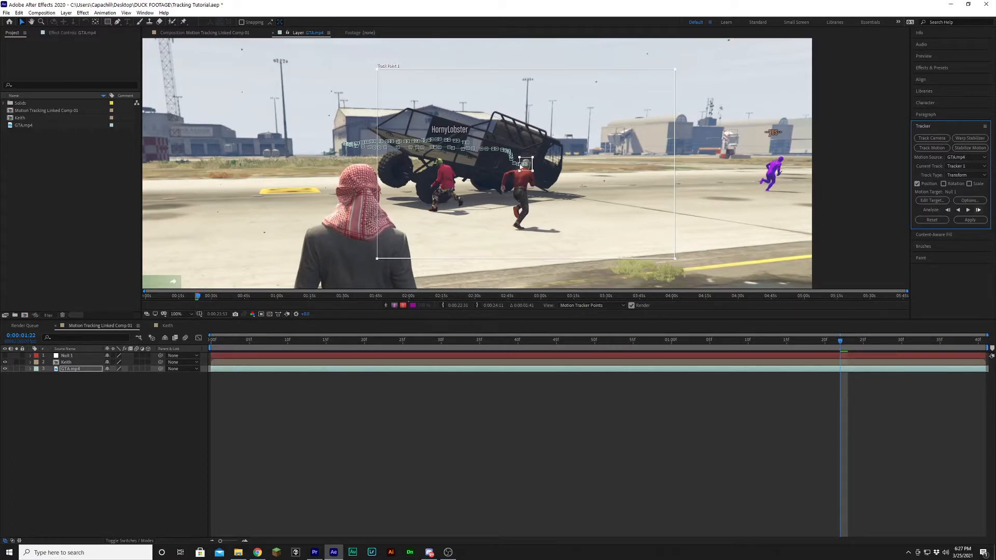
drag(675, 258, 555, 182)
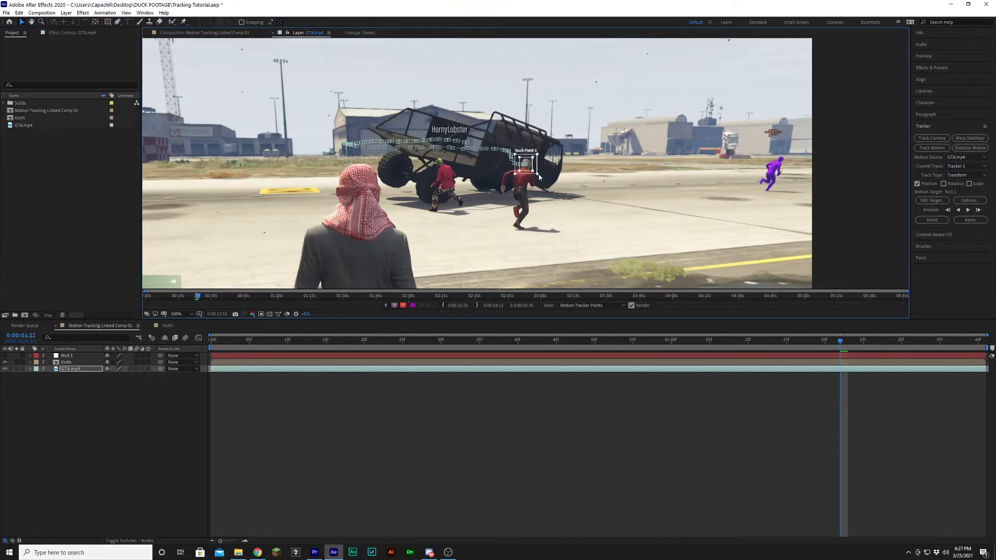
Step: Enlarge Track Point 1's search region moderately beyond the feature region around the head at 0:00:01:22
scroll(556, 182, up, 5)
drag(594, 237, 653, 261)
key(comma)
Step: Analyze the head's motion forward one frame at a time from 0:00:01:22 to the last frame, 0:00:01:40
click(978, 210)
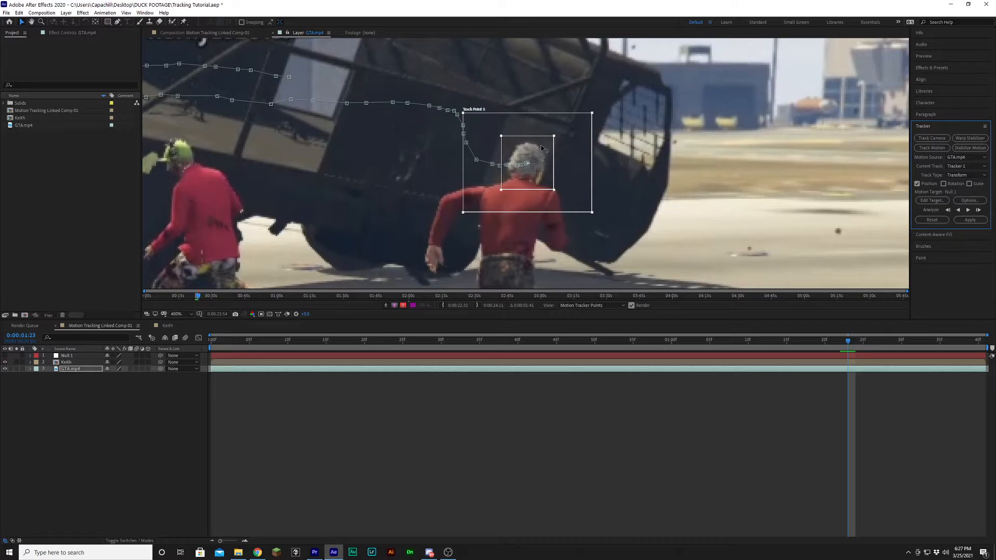
click(979, 209)
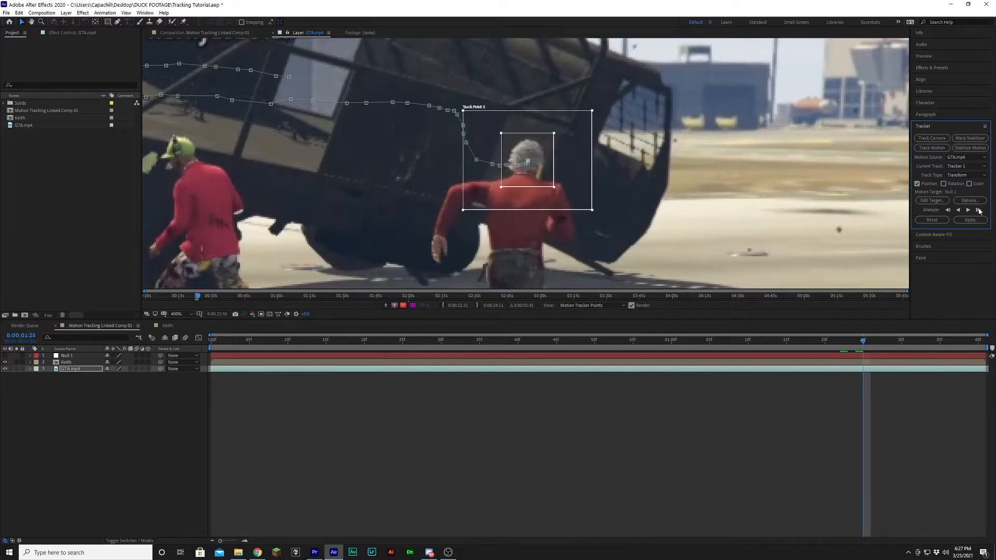
scroll(519, 165, up, 1)
click(979, 210)
click(980, 211)
click(979, 211)
click(979, 210)
click(980, 211)
click(979, 211)
click(979, 211)
click(980, 210)
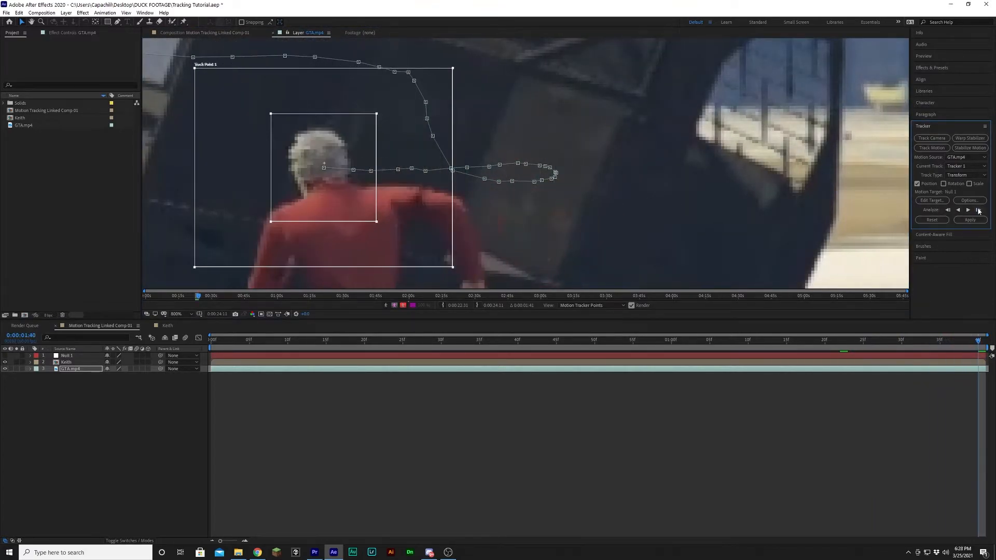
click(979, 210)
click(980, 210)
Step: Confirm Null 1 as the motion target and apply the tracked motion to it in the X and Y dimensions
scroll(492, 232, down, 1)
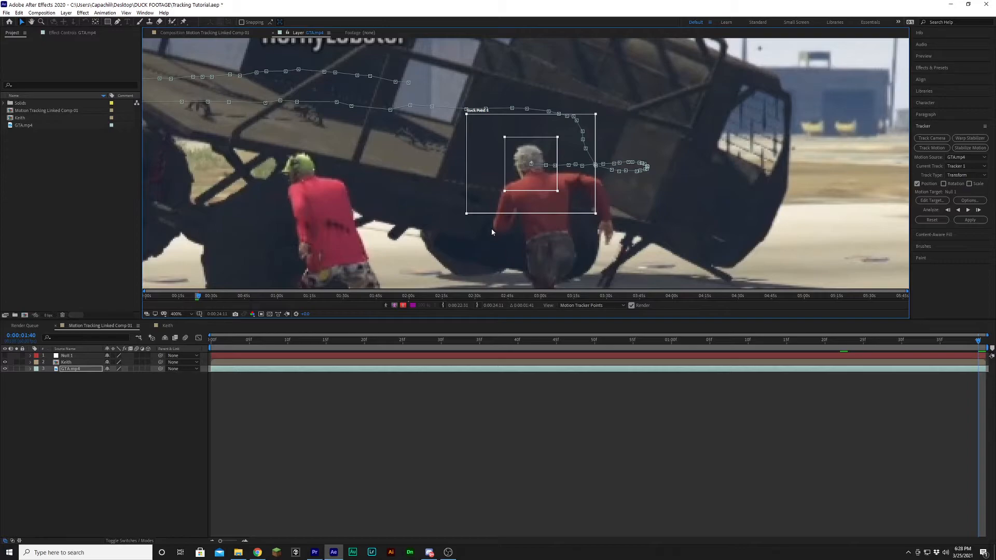
scroll(492, 231, down, 1)
scroll(497, 229, up, 1)
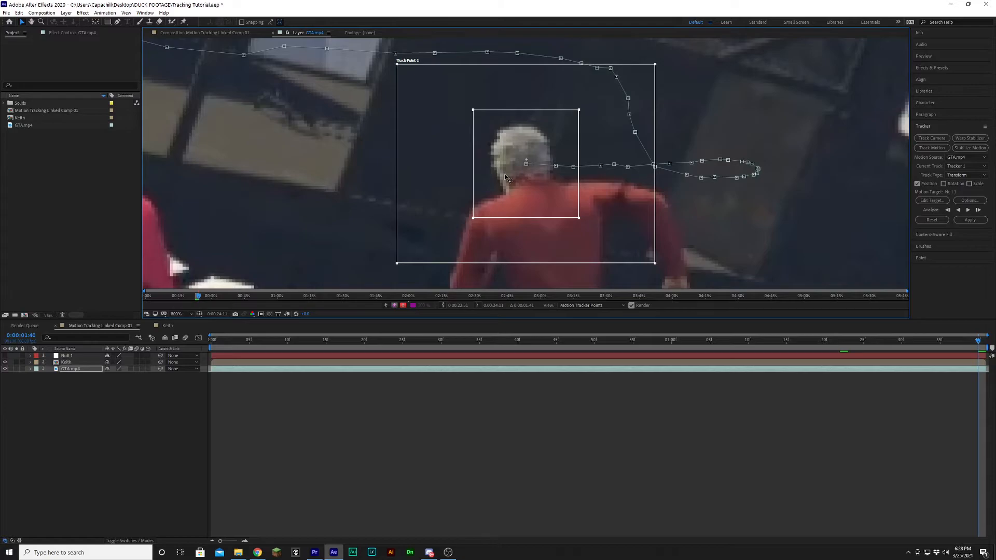
click(934, 201)
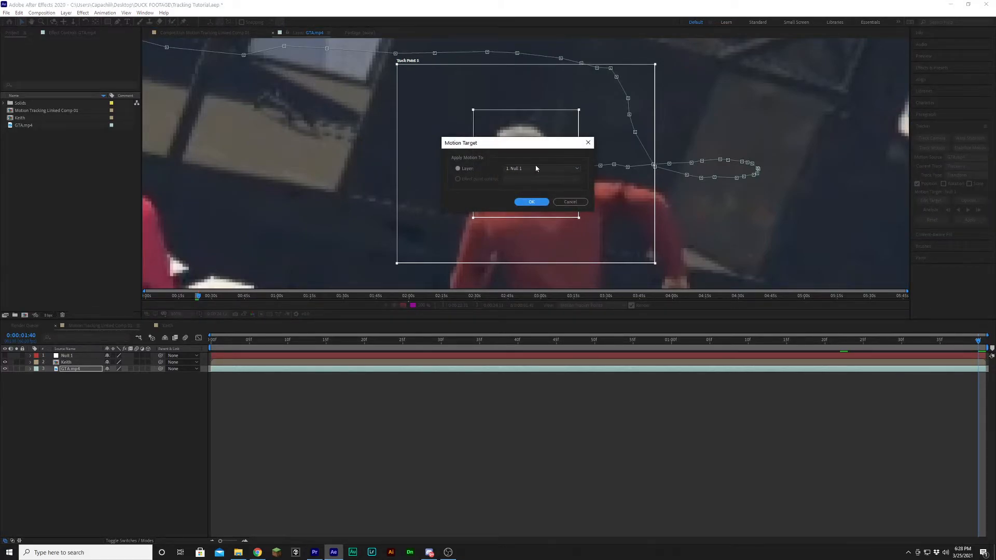
click(538, 202)
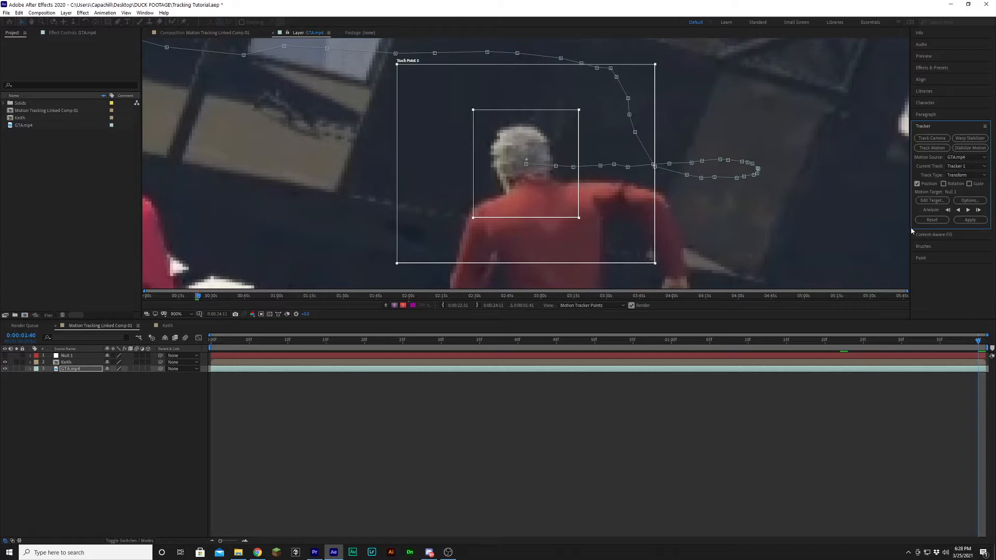
click(969, 220)
drag(39, 7, 345, 149)
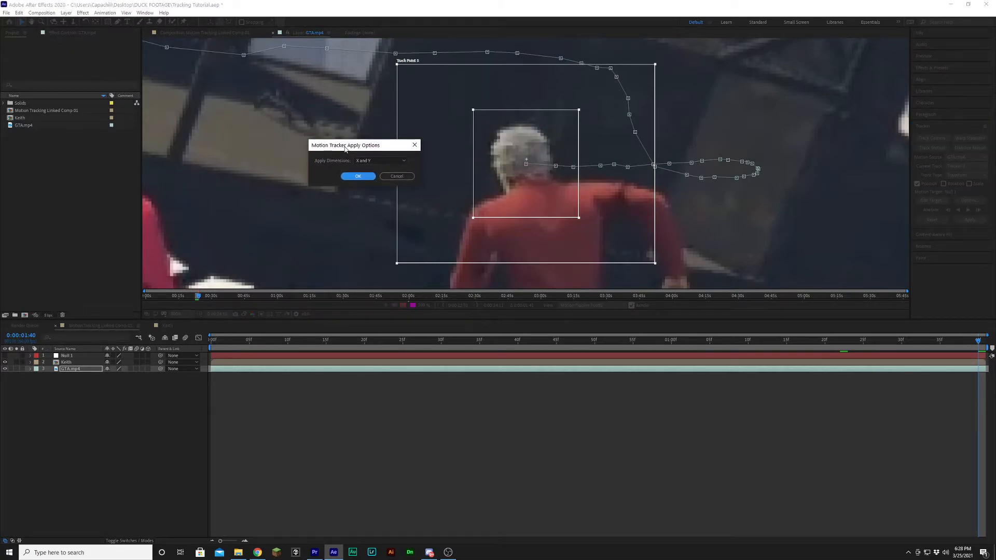
click(391, 161)
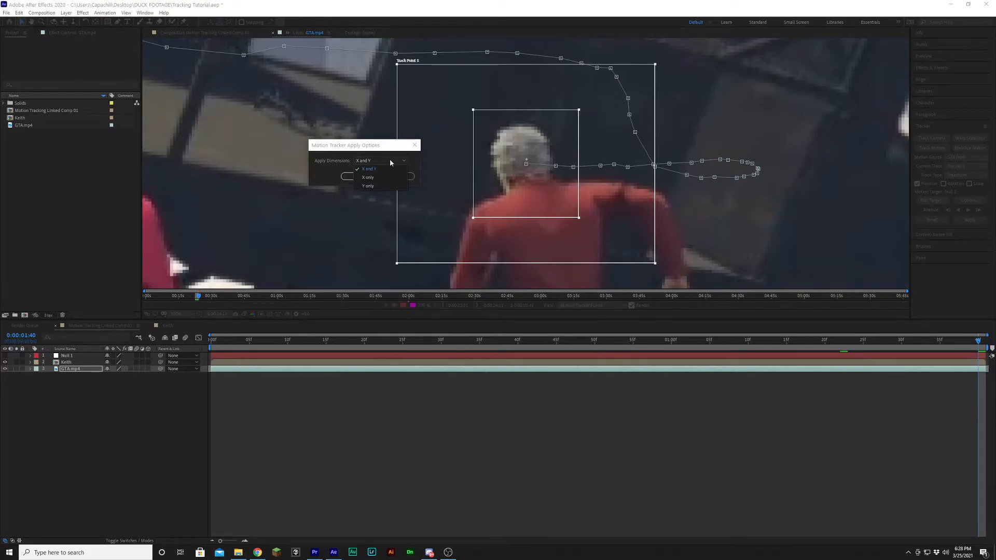
click(375, 163)
click(358, 176)
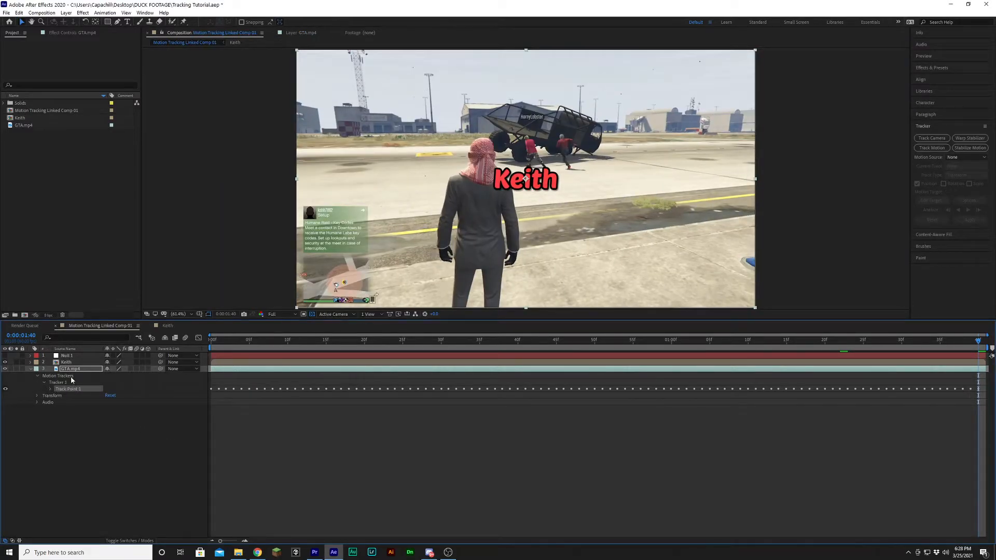
Step: Examine the tracker data on the GTA.mp4 layer and the position keyframes applied to Null 1
click(37, 377)
click(30, 369)
click(43, 379)
click(30, 369)
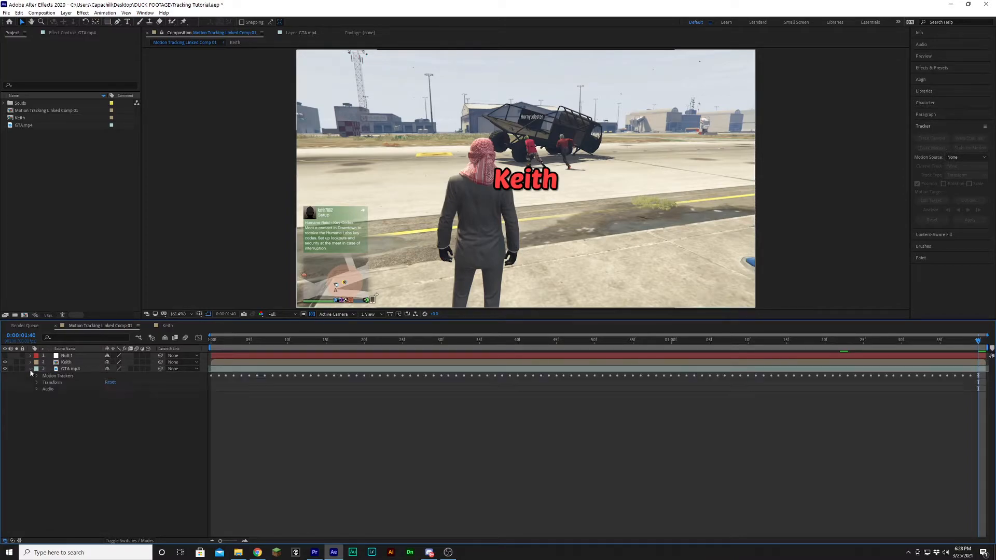
click(72, 370)
click(37, 377)
click(62, 389)
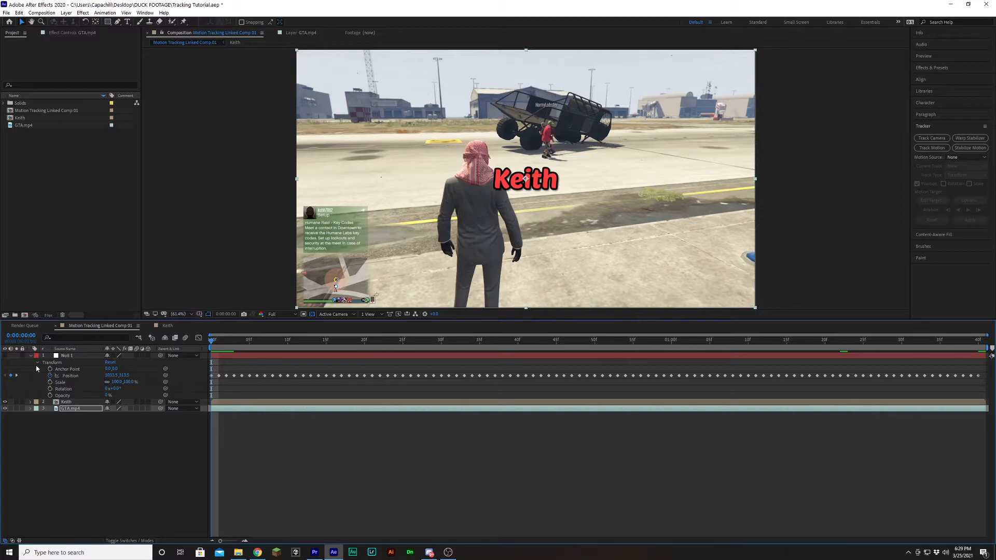
Step: Parent the name title layer to Null 1 and preview the linked motion
click(77, 402)
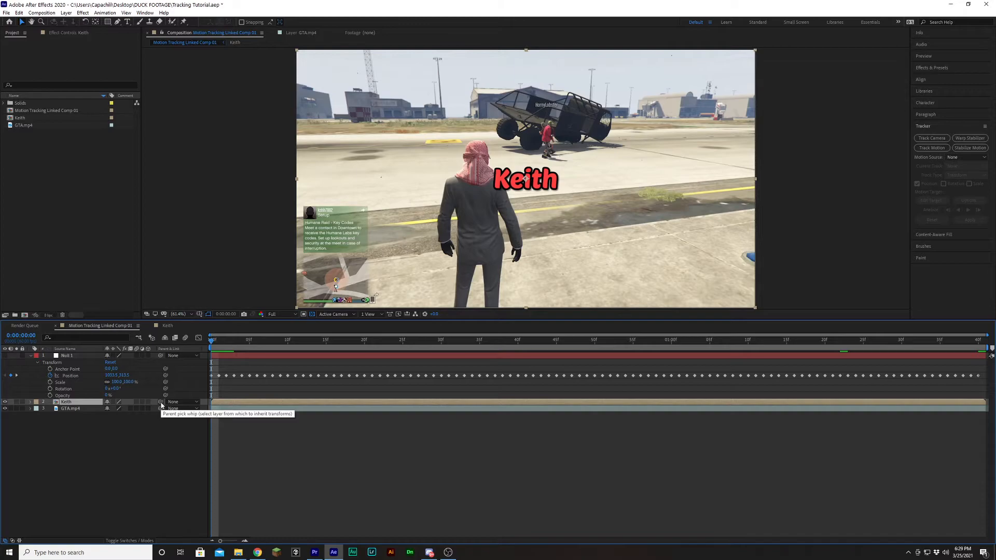
drag(150, 404, 79, 357)
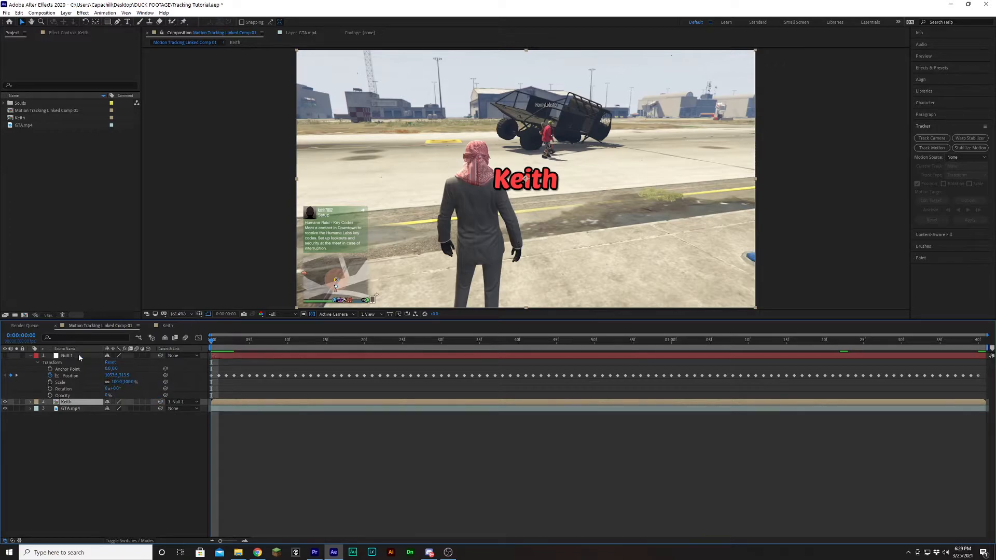
click(177, 404)
click(178, 407)
click(181, 403)
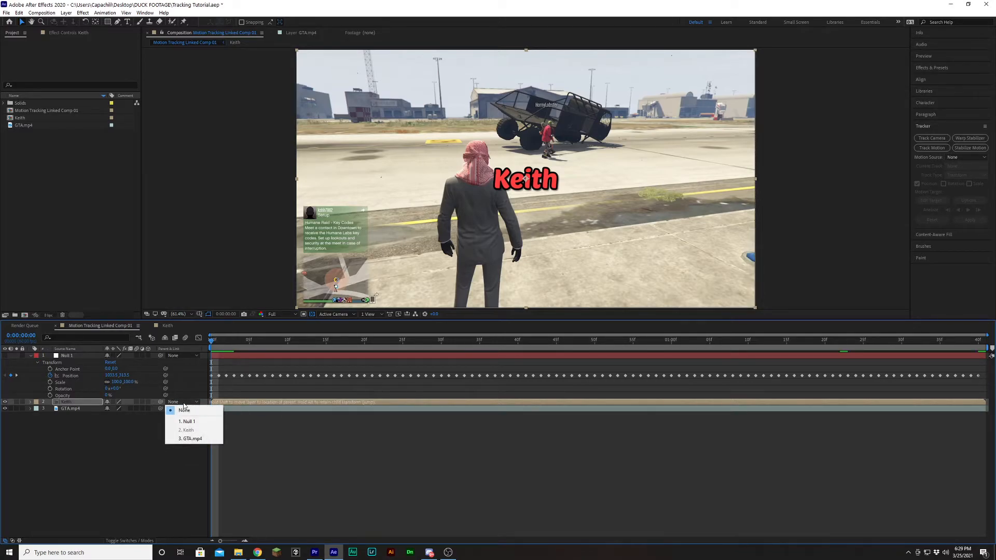
click(187, 421)
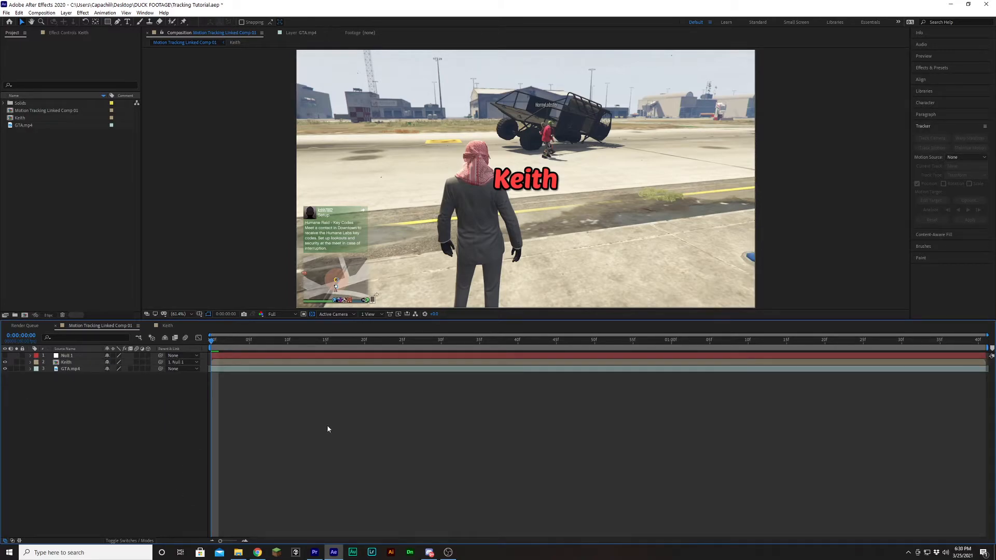
key(space)
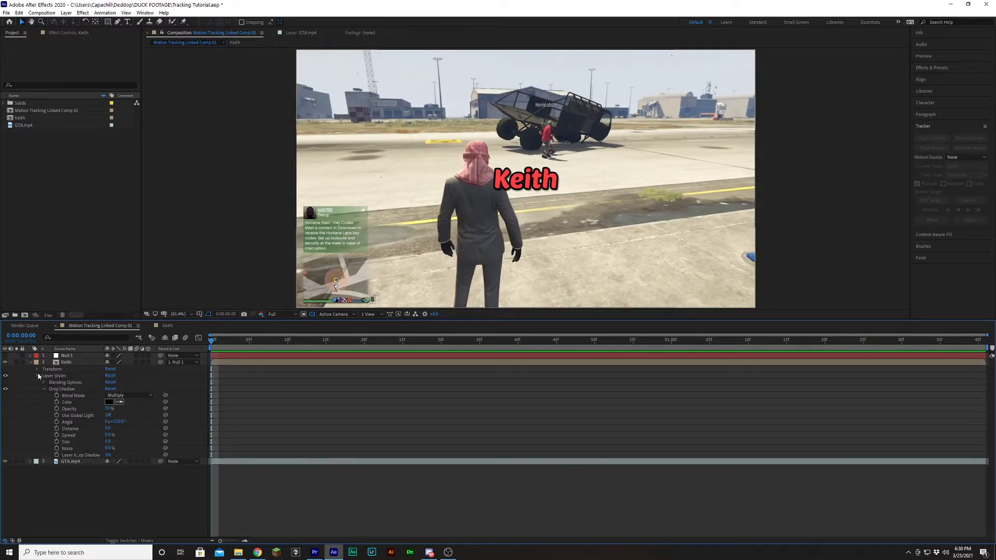
Step: Enable position and scale keyframing on the name title layer at the first frame
click(36, 376)
click(37, 370)
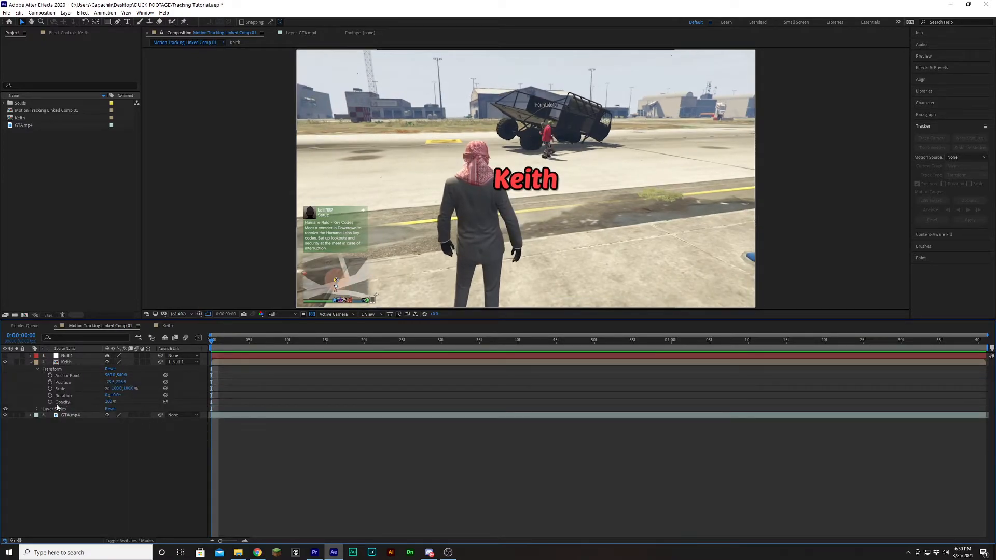
click(50, 382)
click(50, 389)
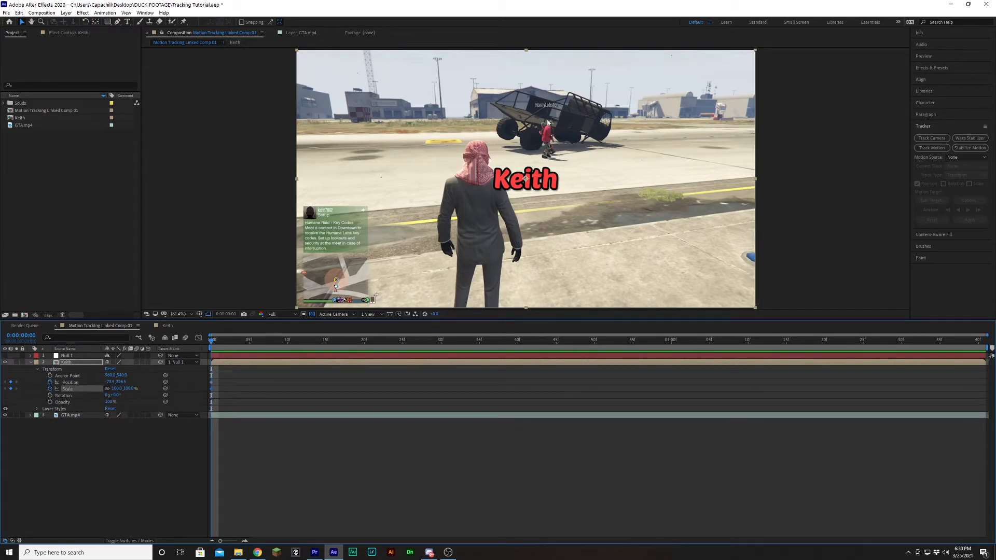
Step: Move the name title up above the tracked character's head at the first frame and preview the motion
drag(525, 181, 563, 113)
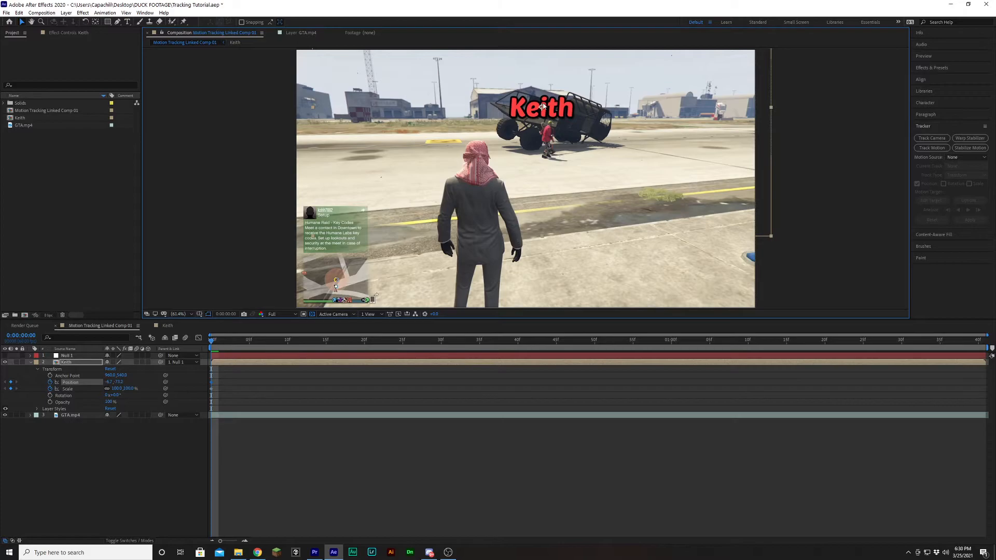
click(351, 487)
key(space)
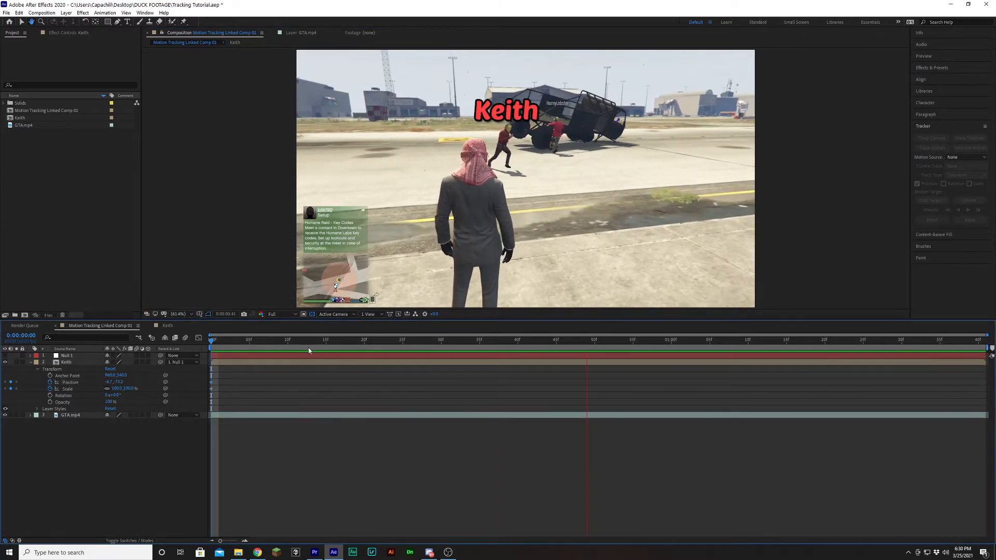
key(space)
Step: Scale the name title down to about 47% and place it just above the tracked character's head at the first frame
drag(116, 390, 104, 391)
scroll(588, 149, up, 2)
drag(589, 149, 562, 287)
scroll(525, 232, up, 1)
drag(524, 231, 538, 188)
drag(118, 390, 112, 390)
drag(564, 179, 553, 187)
key(shift+slash)
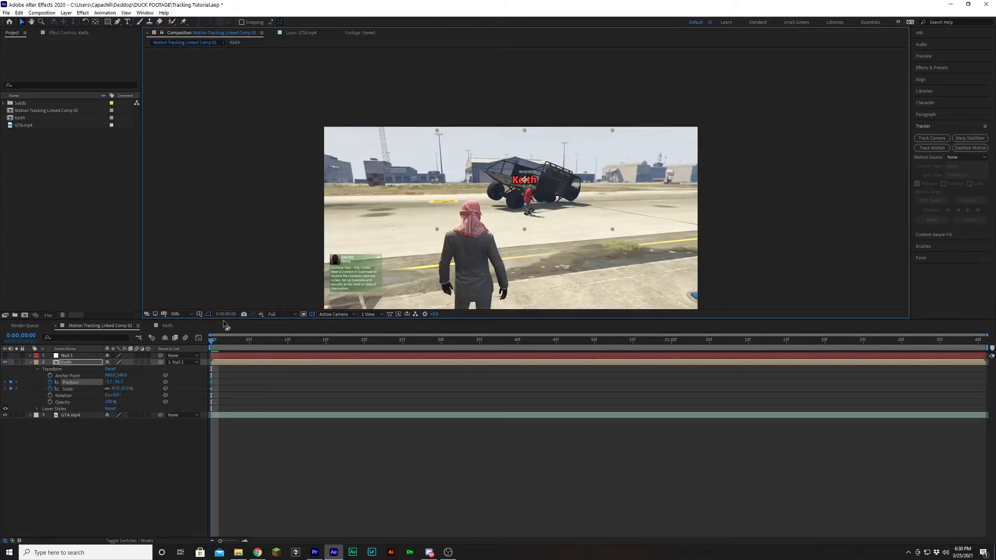
Step: Play back the composition to check how the name title follows the tracked character
key(space)
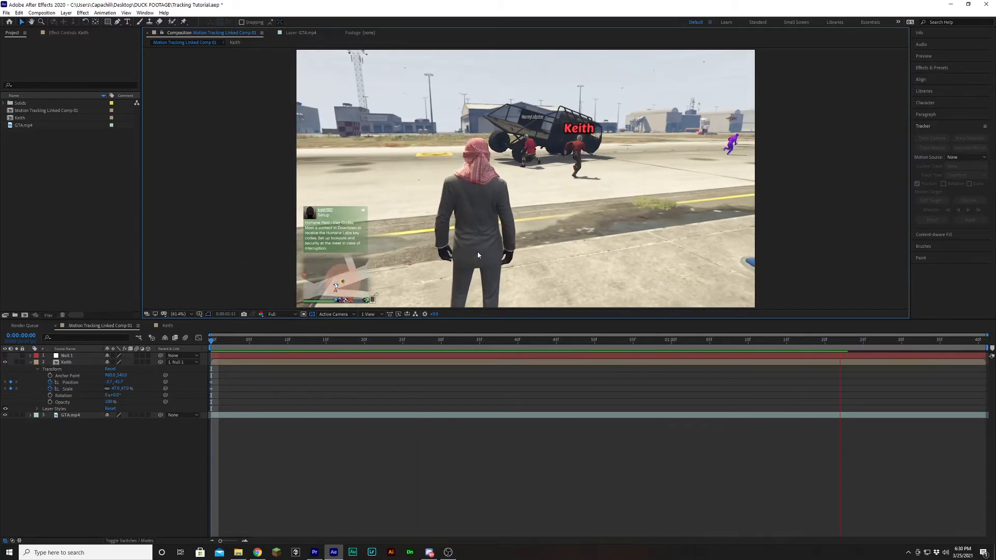
key(space)
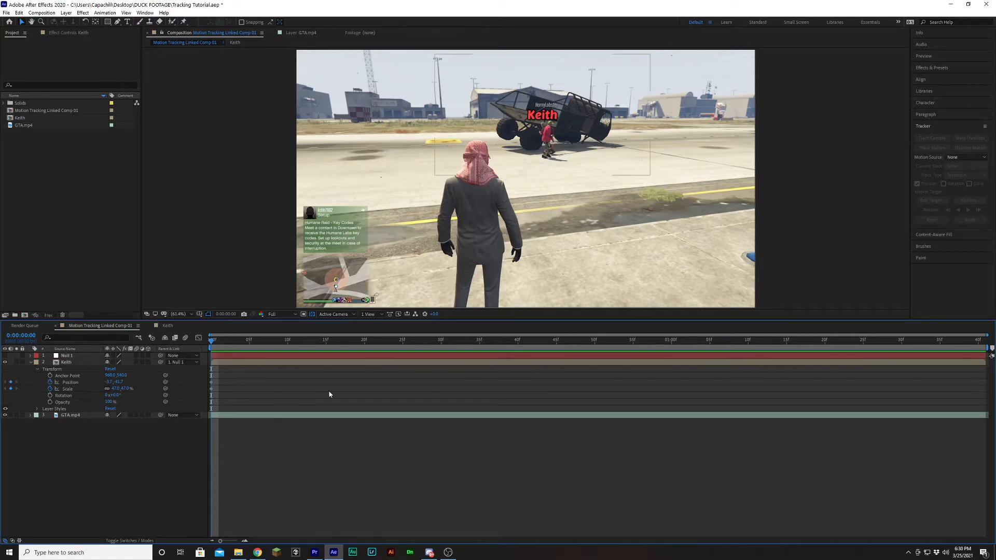
key(space)
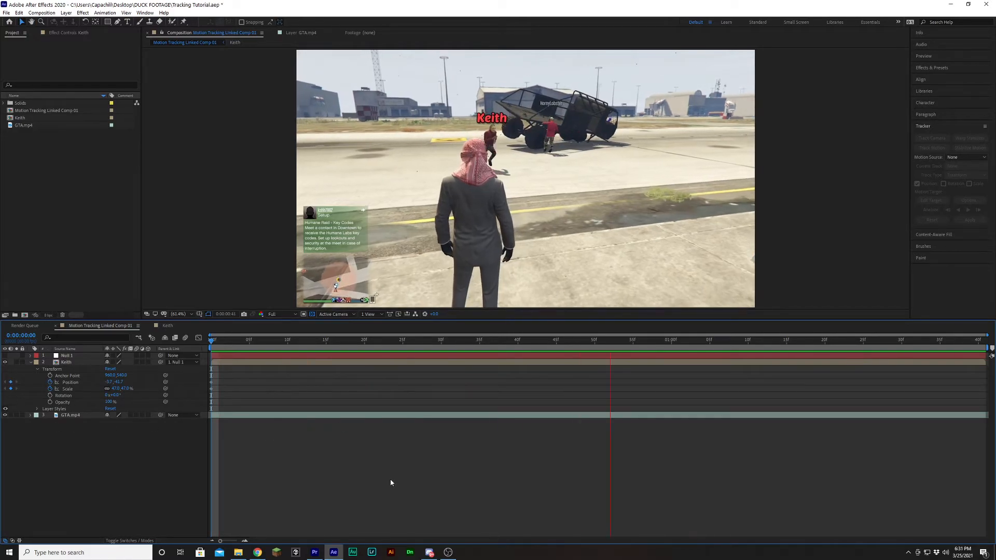
key(space)
key(space)
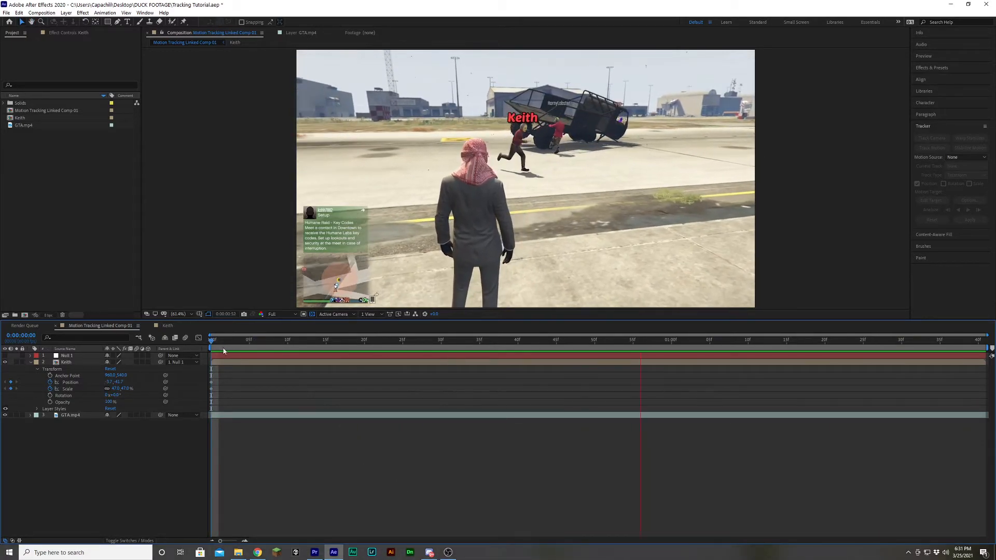
key(space)
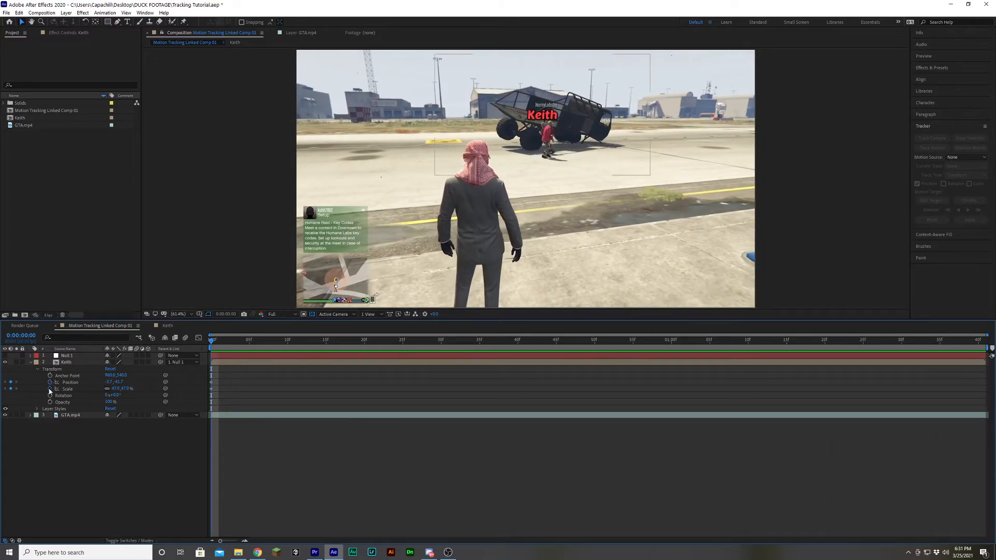
Step: Set a scale keyframe of 50% on the name title at 0:00:00:22 and preview the result
drag(216, 342, 381, 372)
click(118, 388)
text(50)
key(Return)
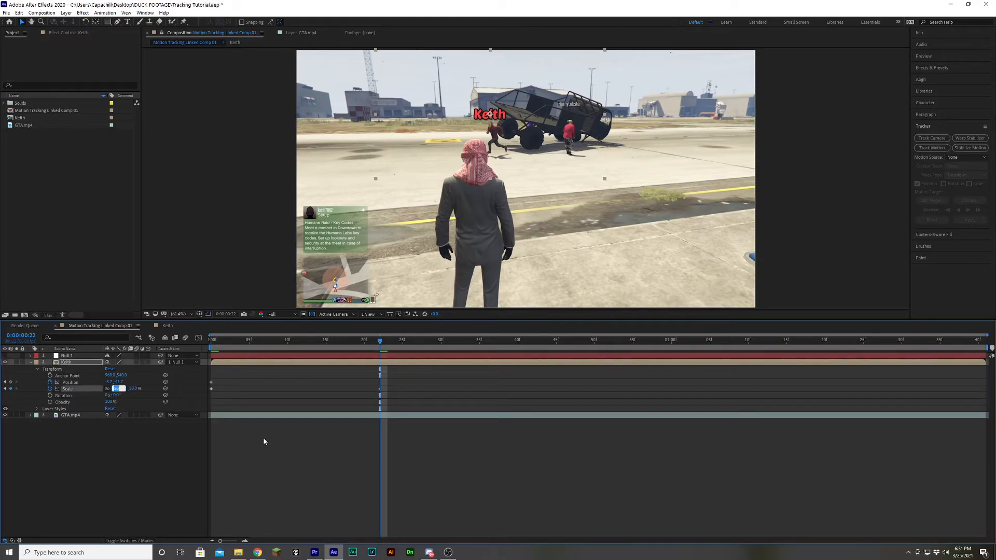
click(449, 482)
key(space)
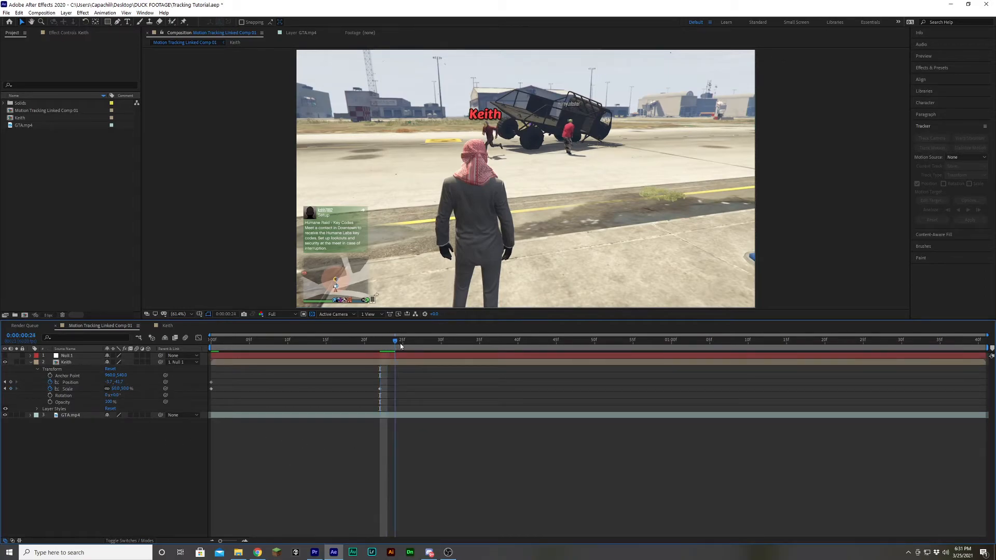
Step: Set a scale keyframe of 54% on the name title at 0:00:00:57
drag(461, 345, 651, 344)
click(115, 389)
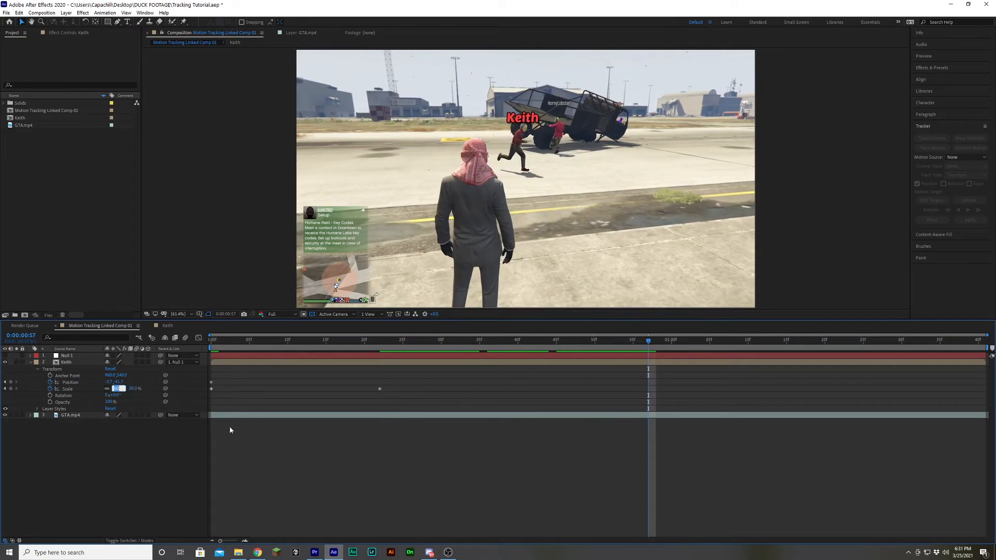
key(Up)
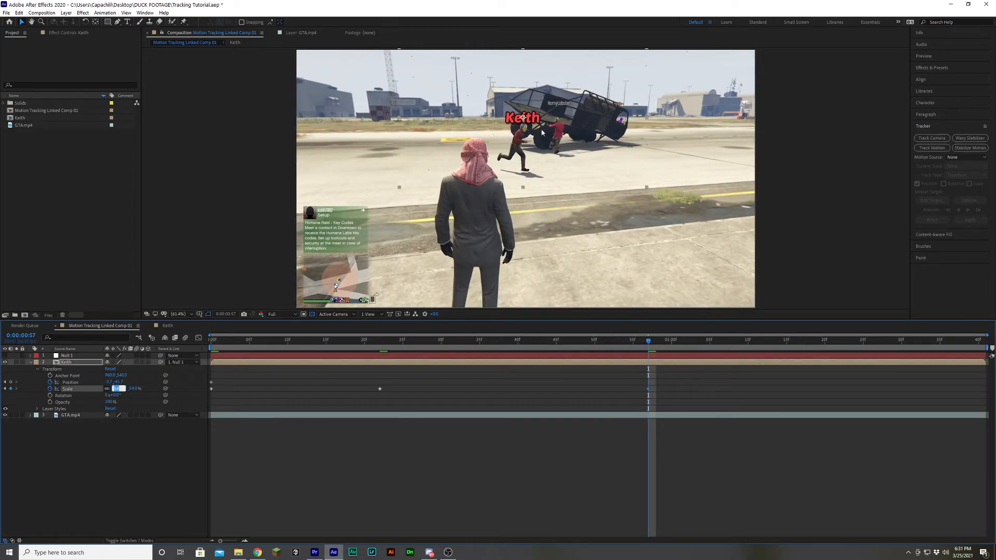
Step: Raise the name title slightly above the running character's head with a position keyframe at 0:00:00:57
scroll(535, 126, up, 2)
key(space)
click(534, 121)
key(space)
drag(525, 128, 520, 237)
drag(520, 152, 520, 182)
click(613, 385)
key(ctrl+z)
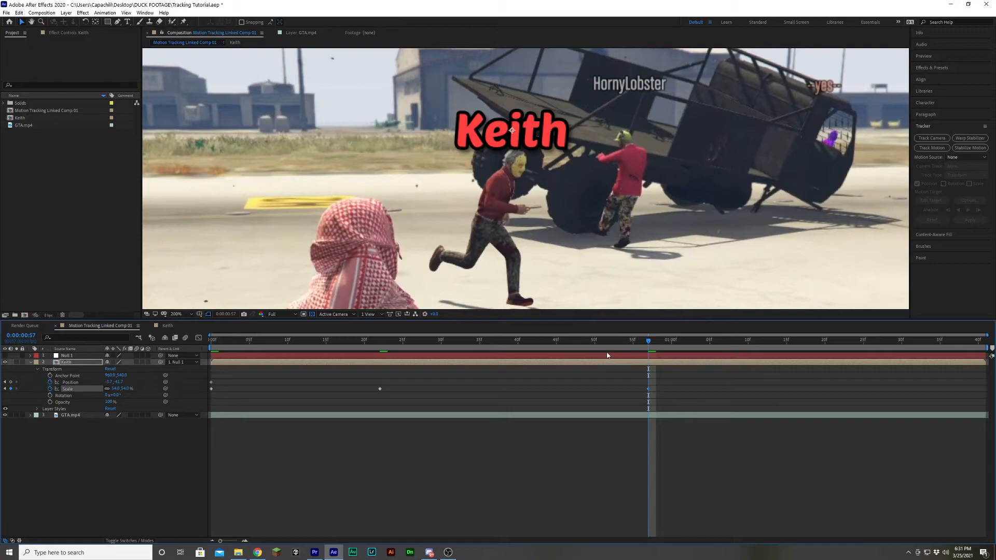
drag(121, 389, 104, 389)
drag(119, 382, 109, 382)
Step: Play back the composition from the first frame to check the title's motion over the character
drag(426, 344, 163, 354)
scroll(450, 224, down, 1)
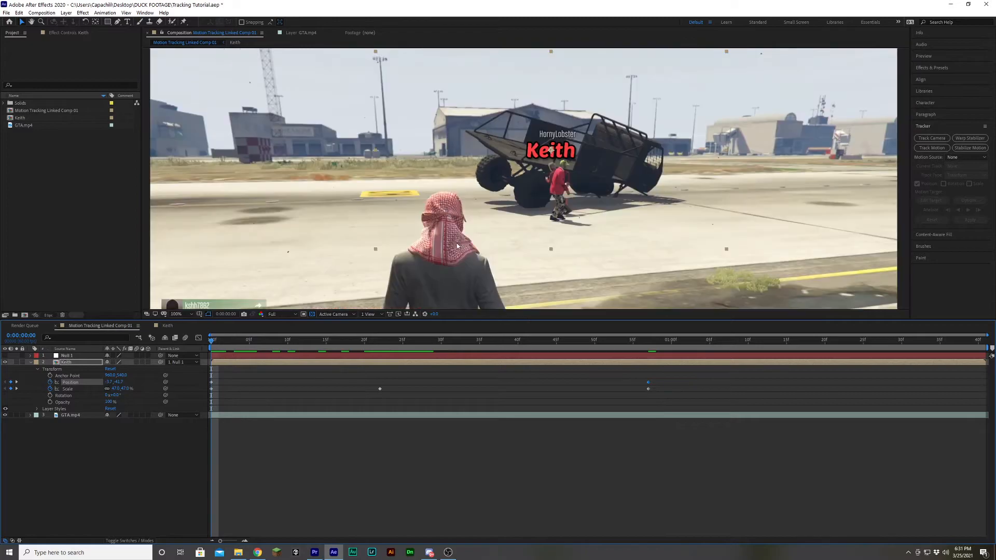
click(502, 442)
key(space)
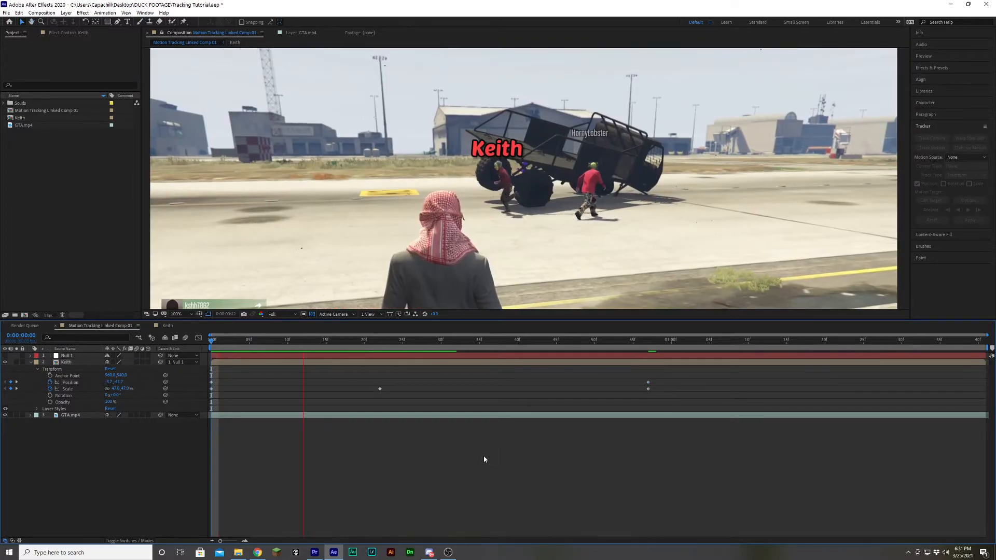
key(space)
Step: Add position and scale keyframes to the name title at 0:00:01:09, keeping its current values
drag(643, 345, 741, 362)
click(10, 382)
click(10, 389)
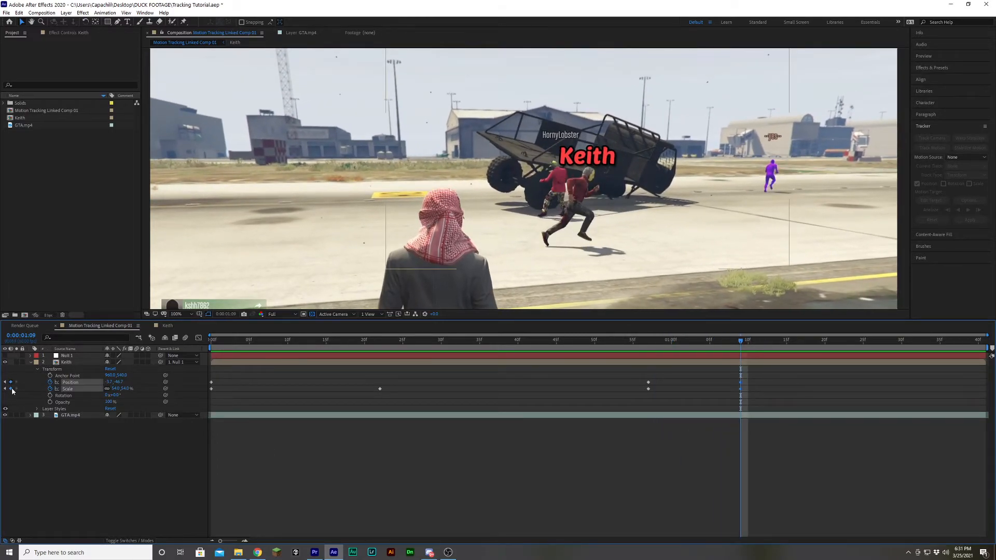
click(769, 473)
Step: Set a scale keyframe of 47% on the name title at 0:00:01:39
drag(742, 344, 972, 344)
click(115, 389)
text(47)
key(Return)
Step: Lower the name title closer to the character's head with a position keyframe at 0:00:01:39 and preview the composition
scroll(582, 175, up, 2)
click(715, 224)
key(ctrl+z)
drag(715, 218, 447, 231)
drag(120, 383, 124, 382)
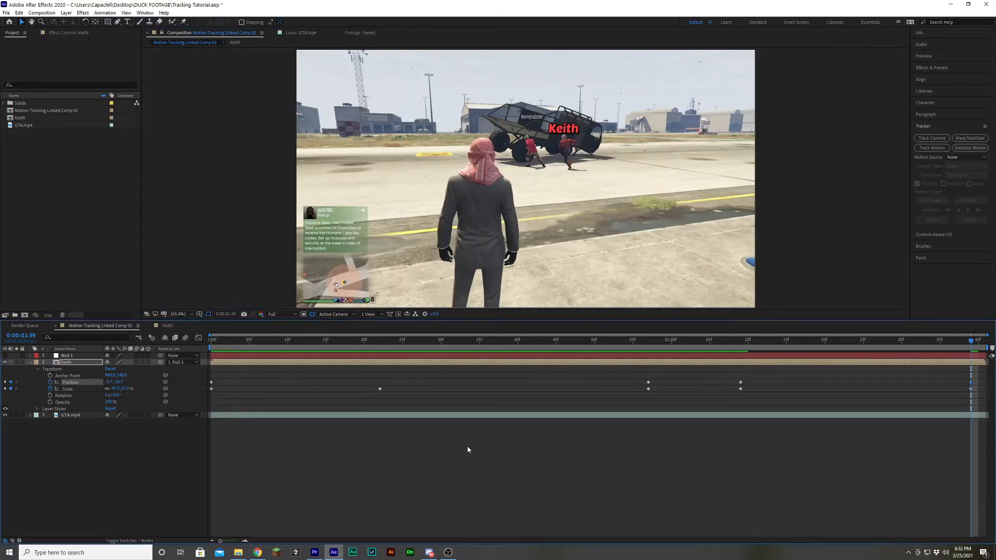
click(467, 445)
key(space)
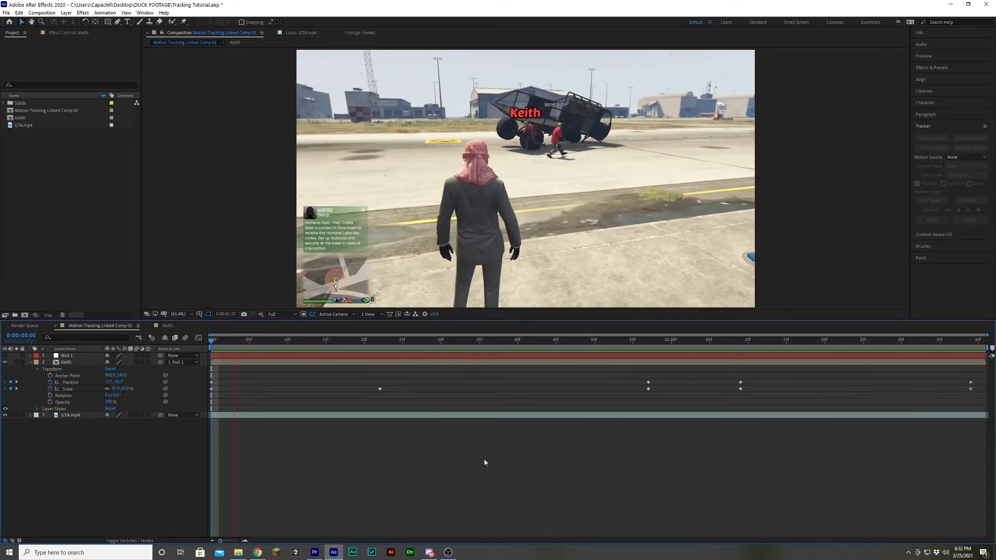
Step: Switch to Premiere Pro, render the linked composition clip as a selection and play back the rendered sequence
click(314, 553)
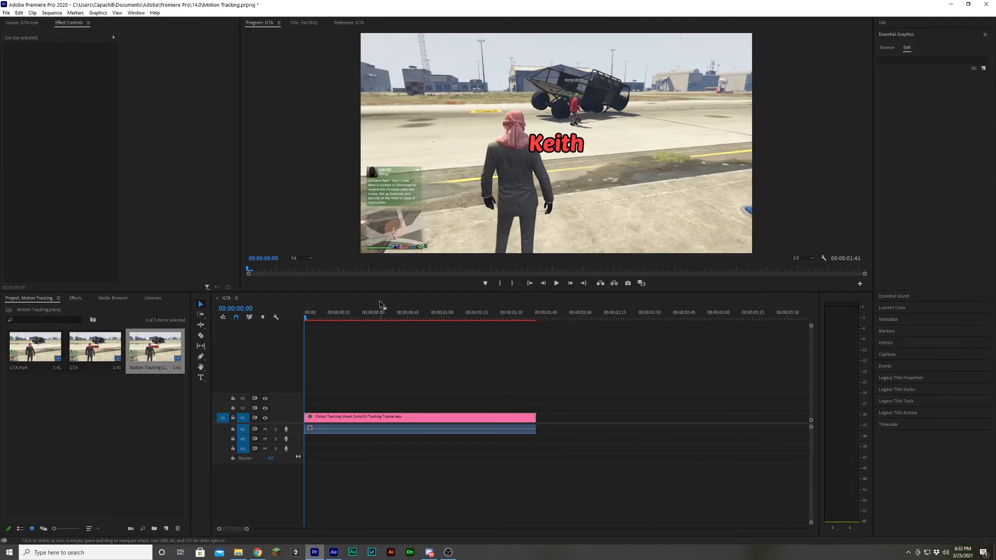
click(366, 376)
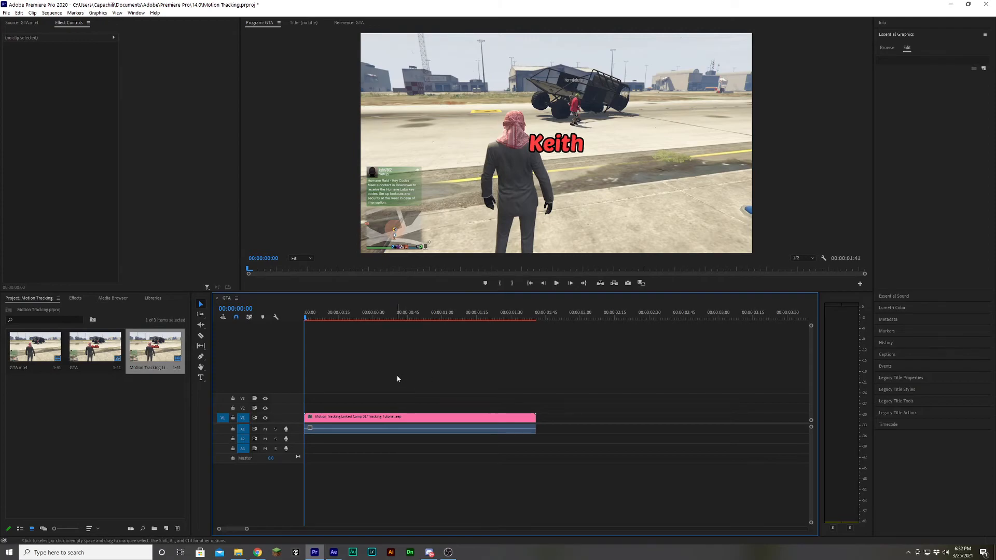
click(424, 423)
click(335, 390)
click(489, 418)
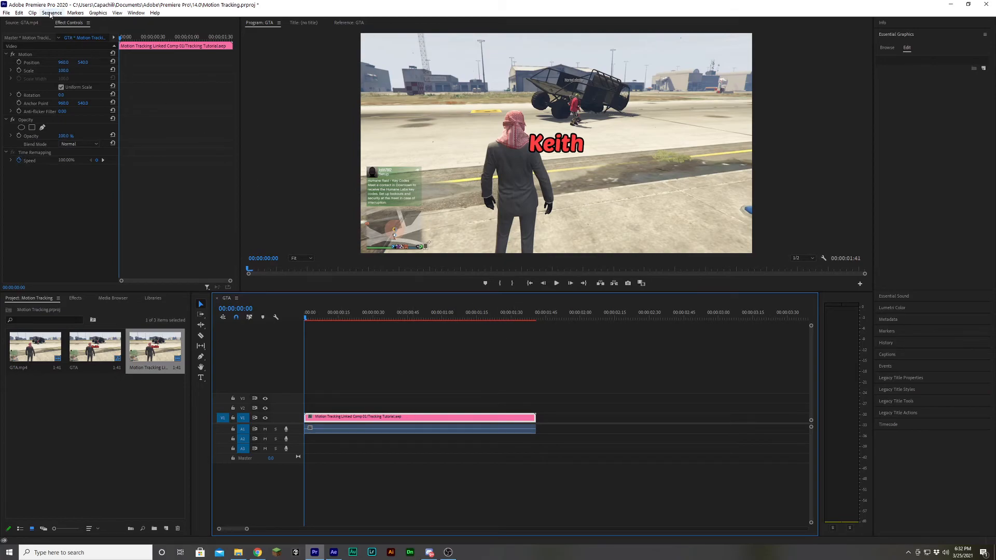
click(50, 13)
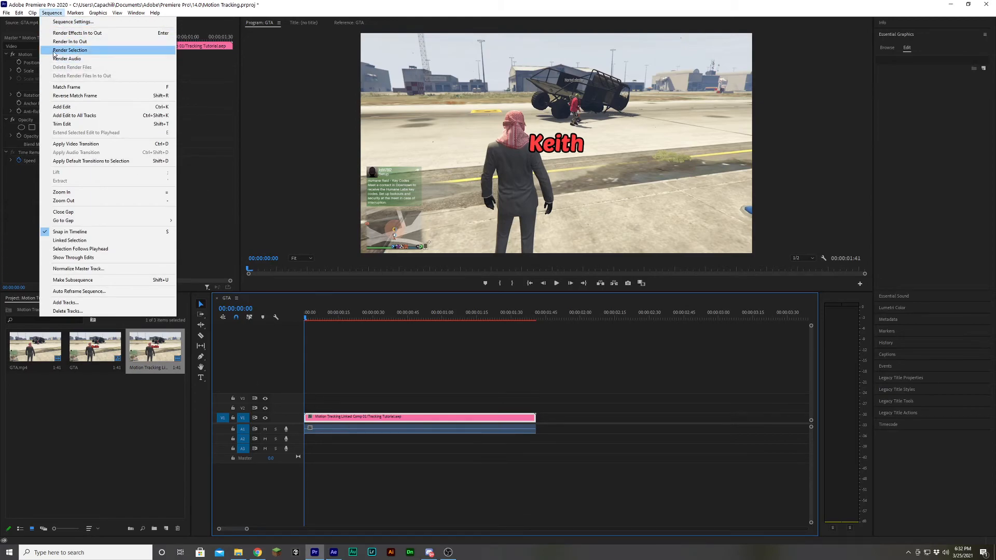
click(70, 50)
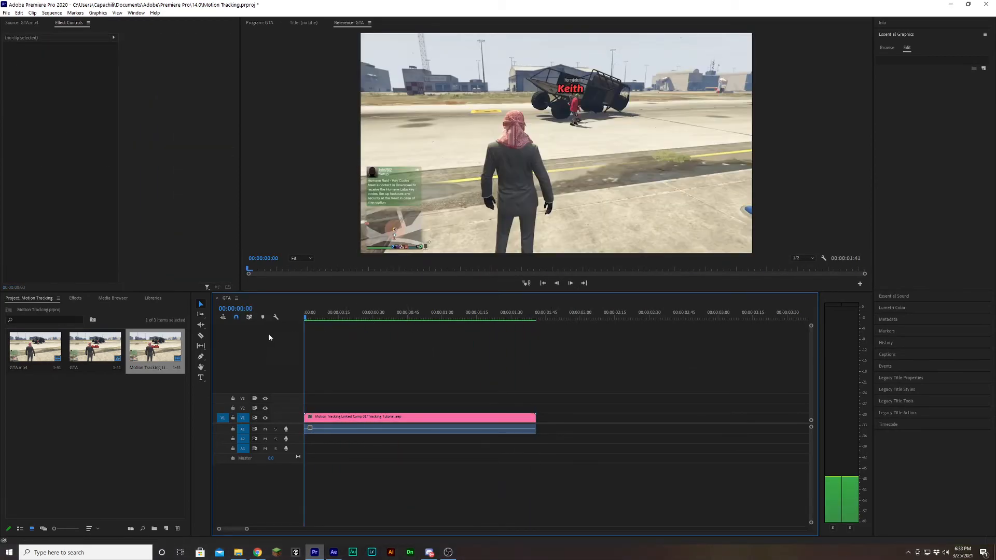
key(space)
drag(353, 314, 198, 350)
Step: Switch to After Effects, select all three layers of the composition and look through the available composition commands
key(alt+Tab)
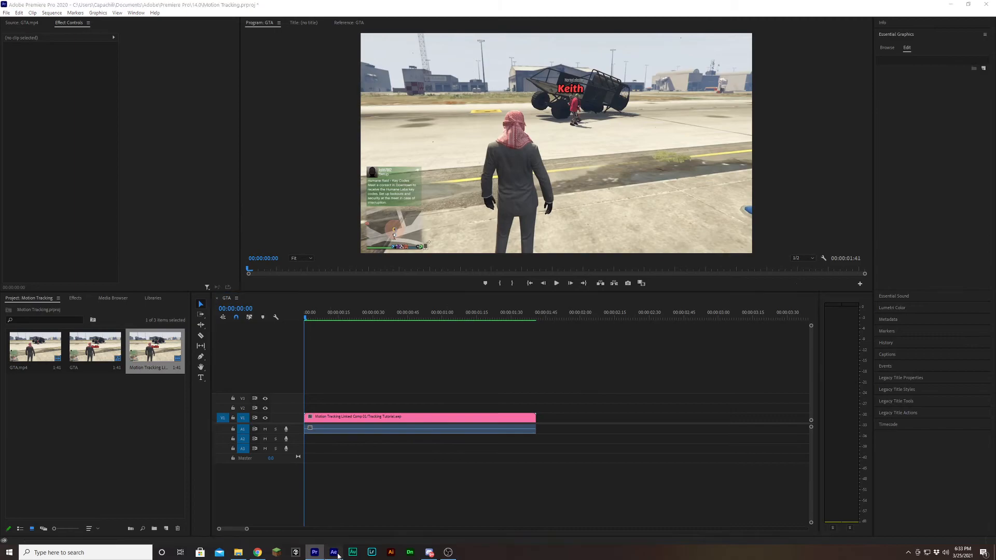
click(29, 362)
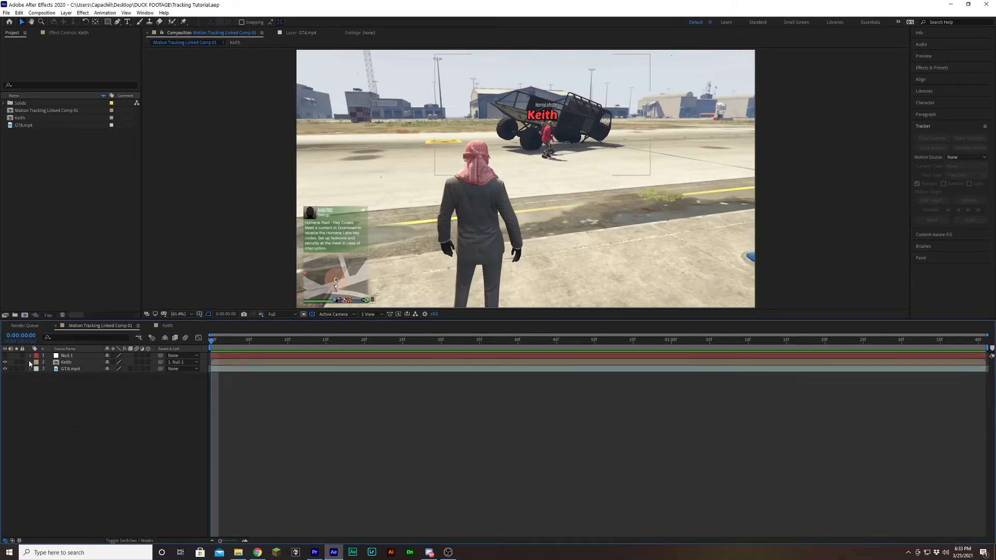
drag(105, 396, 68, 345)
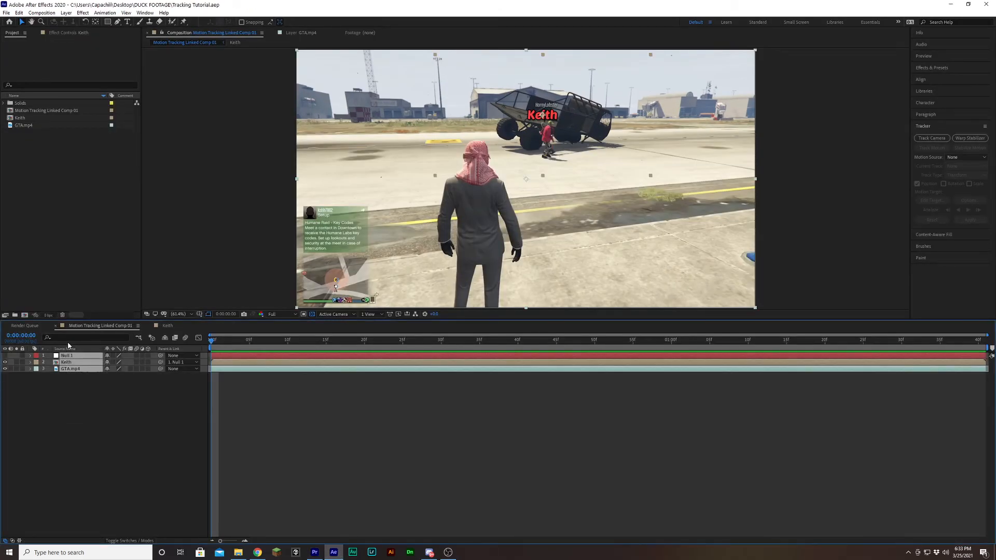
click(41, 12)
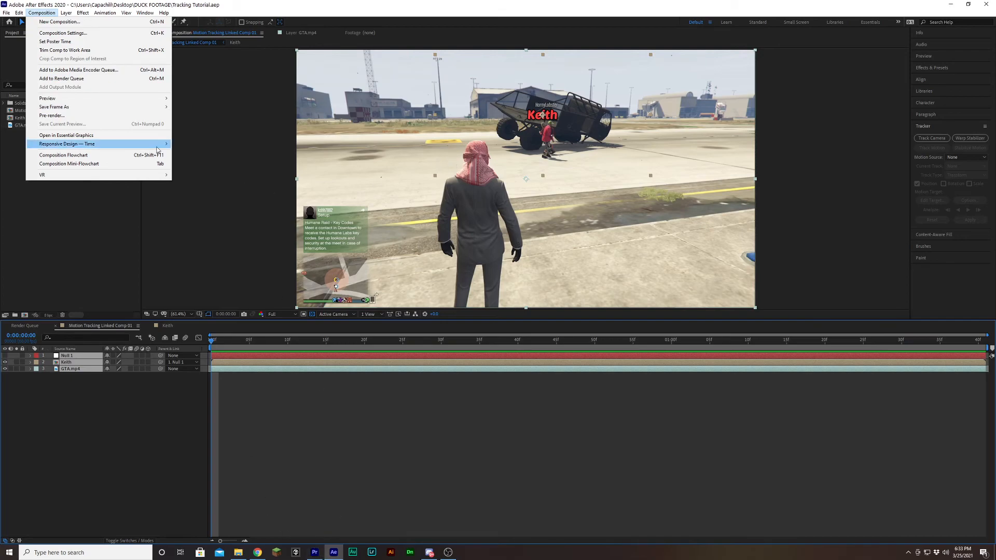
mouse_move(157, 147)
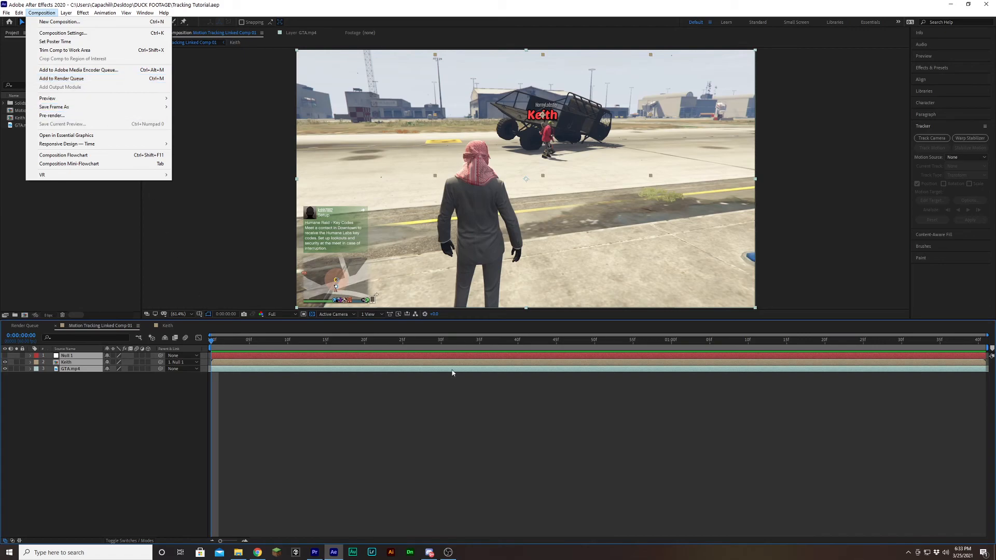
click(245, 163)
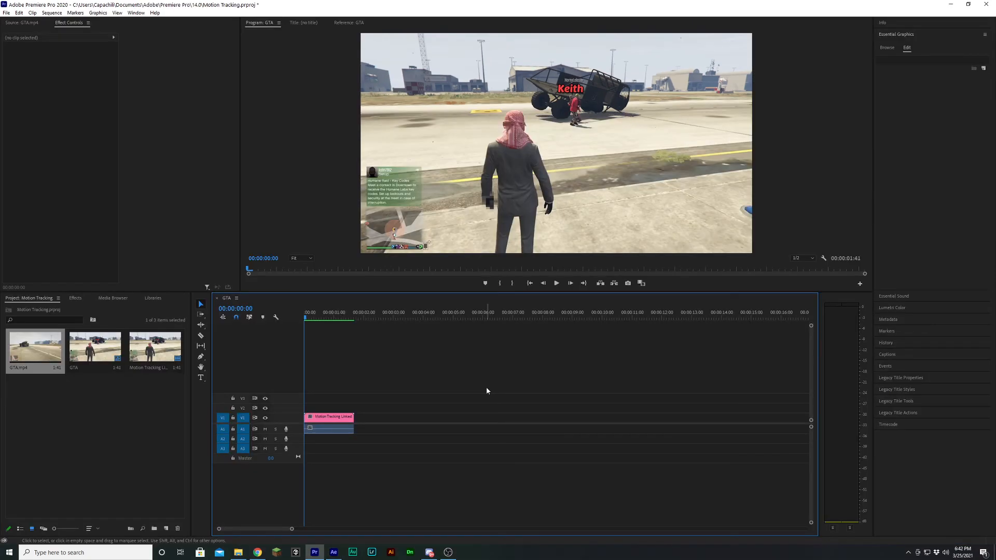